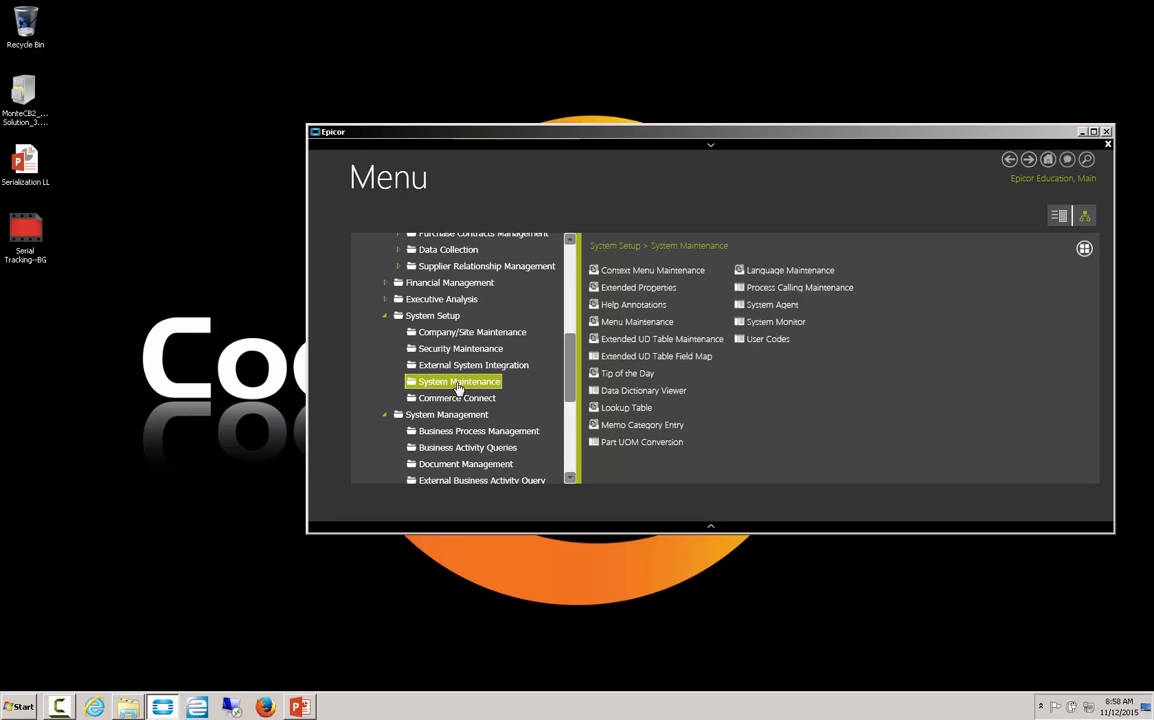
Step: Open System Agent in a maximized window, expand the Manufacturing System Task Agent down to its schedules, and refresh the data
click(795, 308)
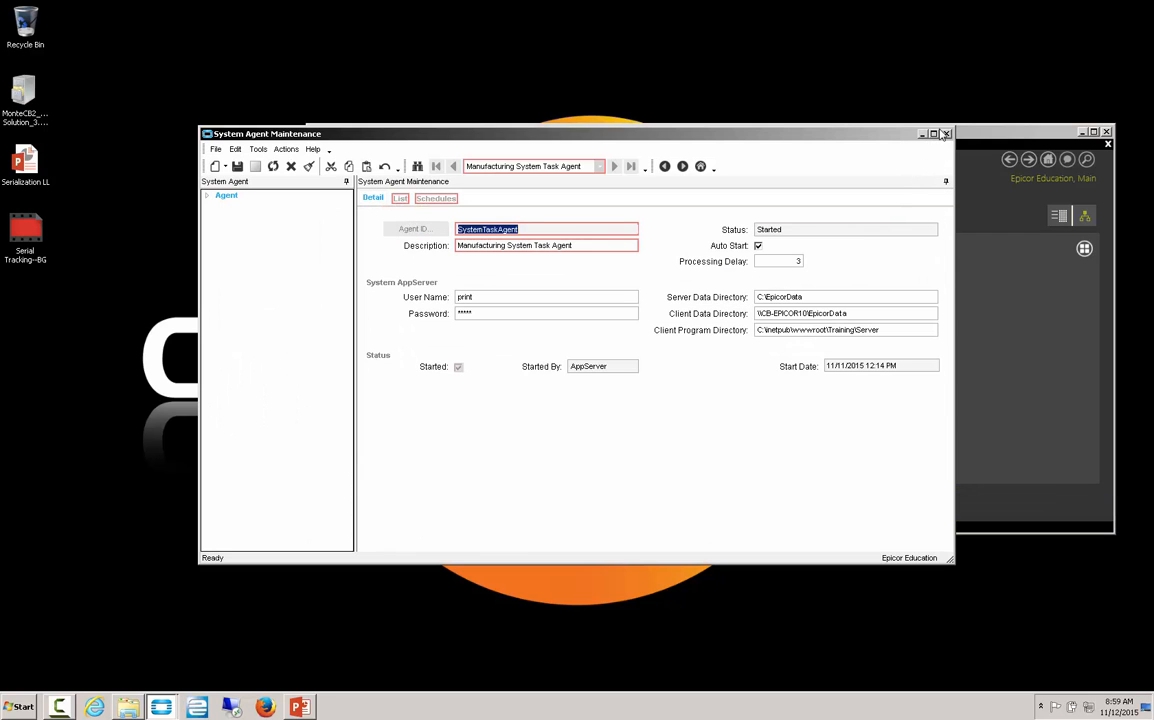
double_click(842, 132)
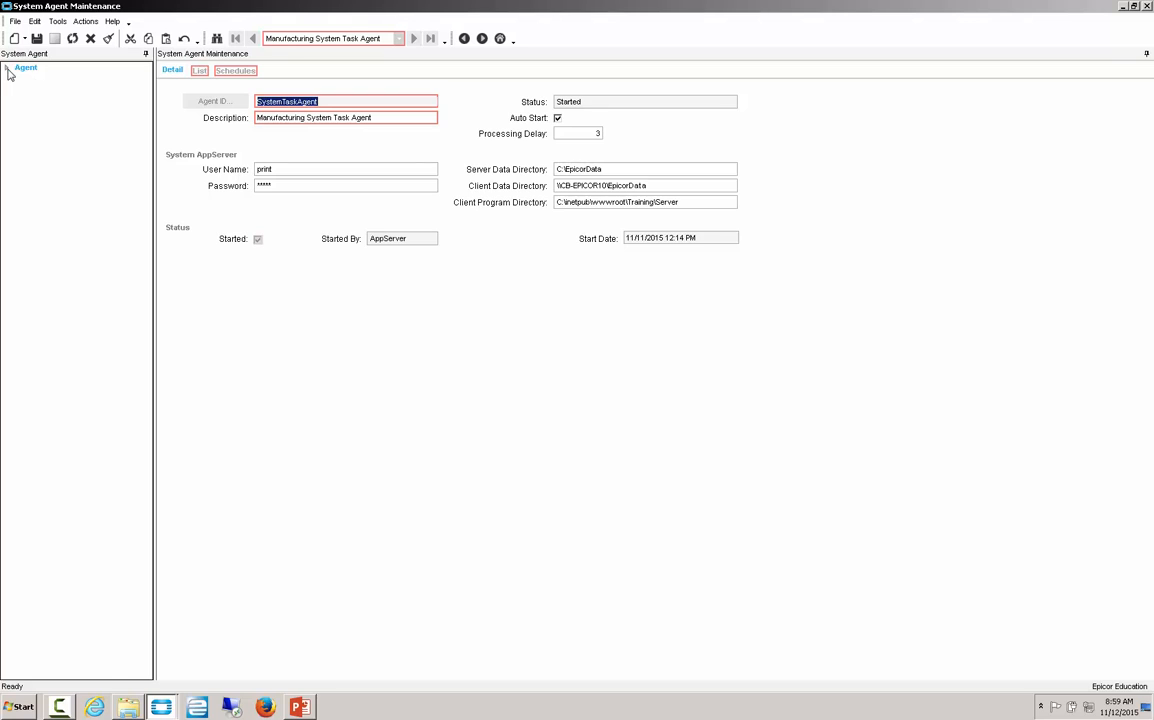
click(7, 67)
click(19, 80)
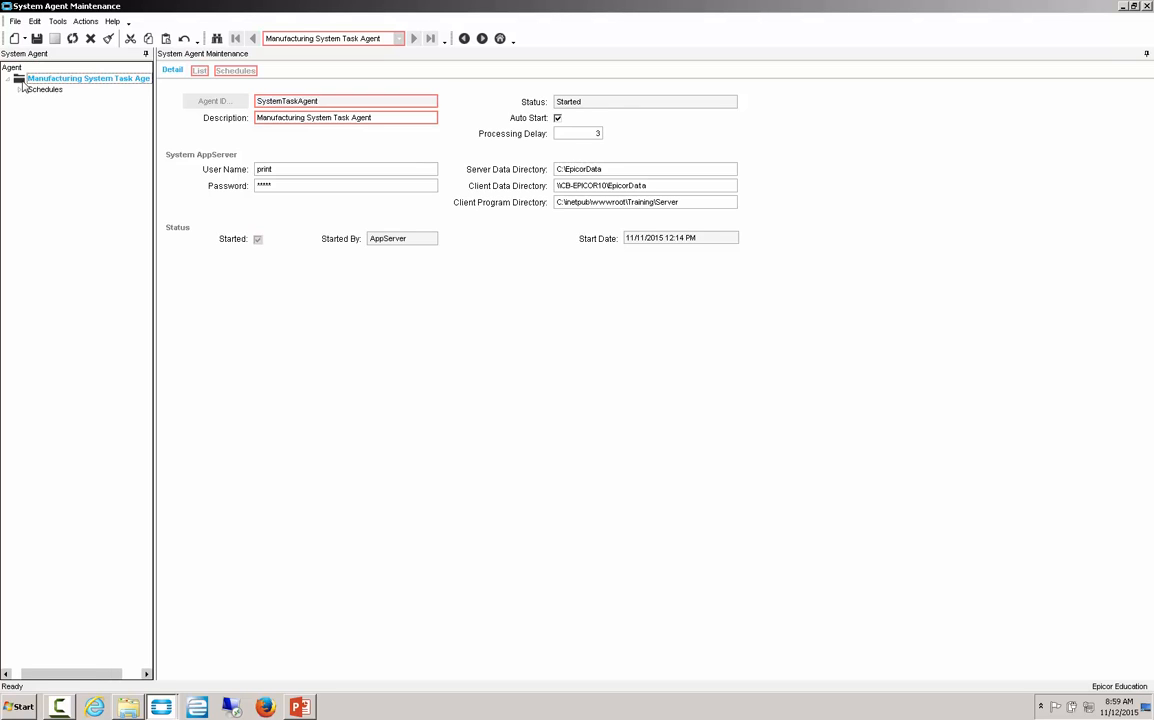
click(21, 90)
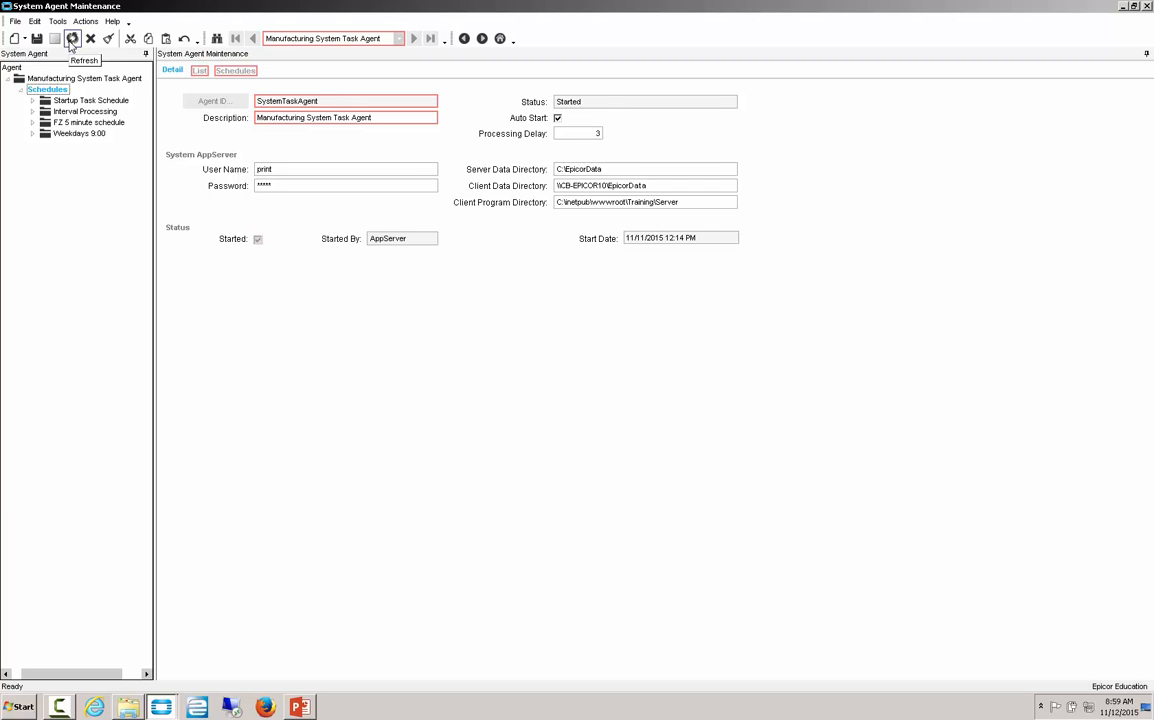
click(72, 39)
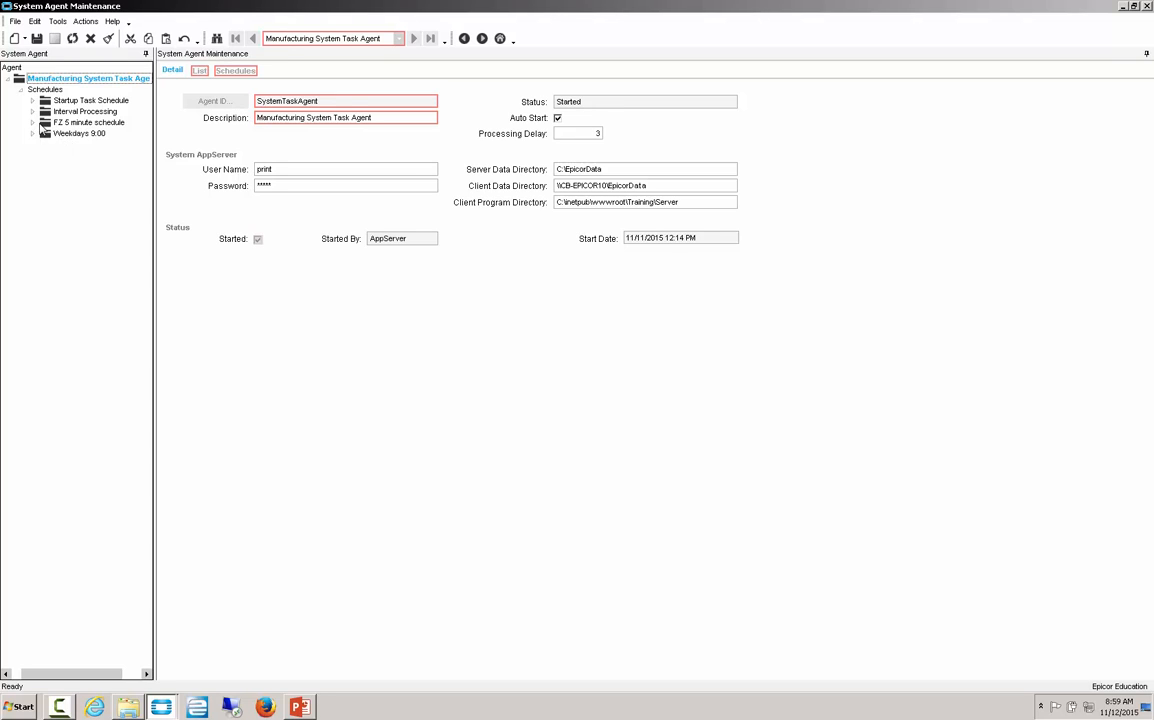
Step: Look through the agent's four schedules and expand each one to its Tasks node
click(85, 103)
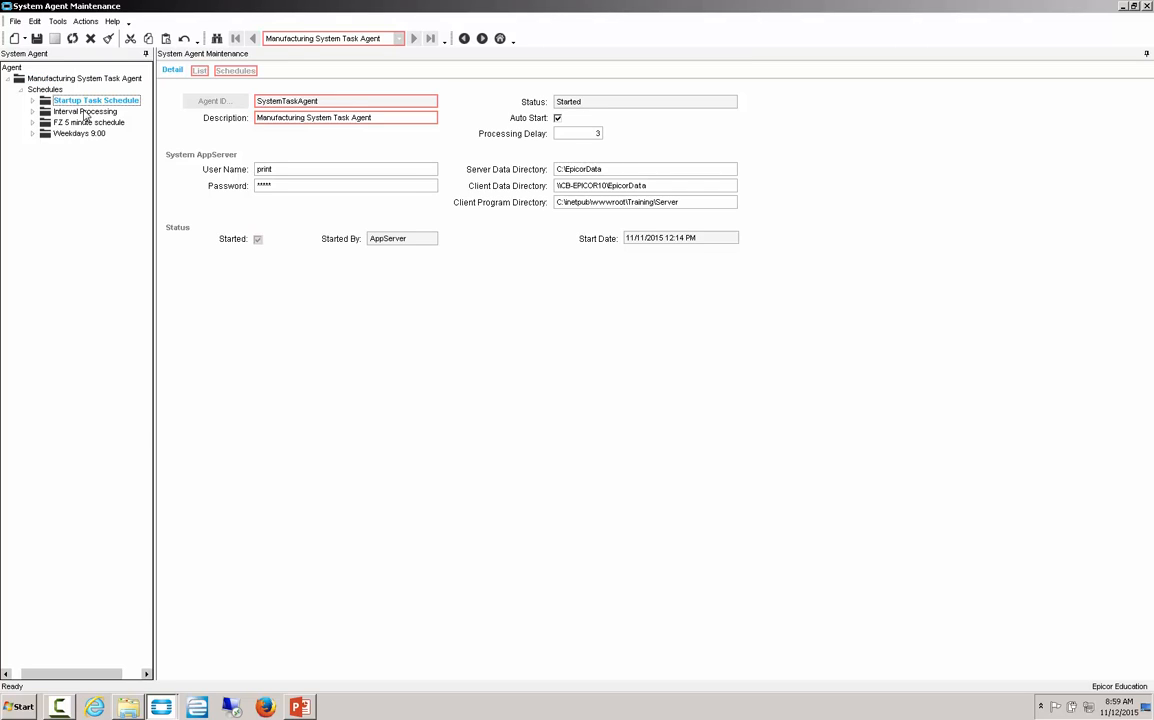
click(83, 112)
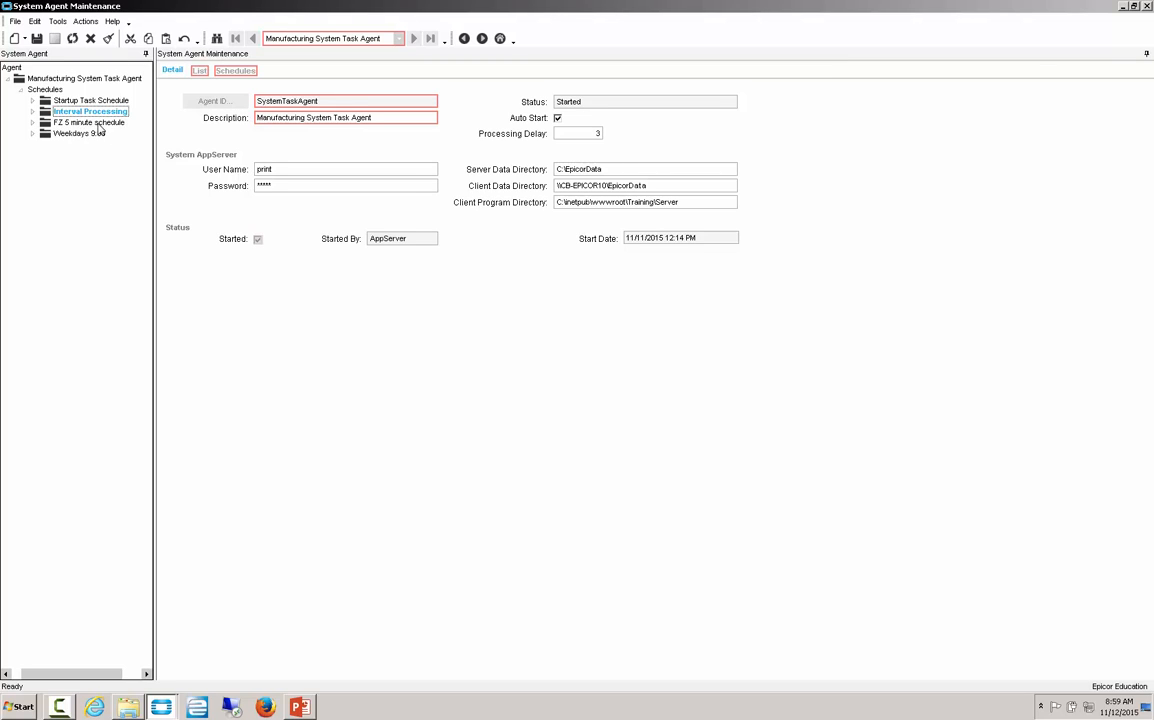
click(97, 123)
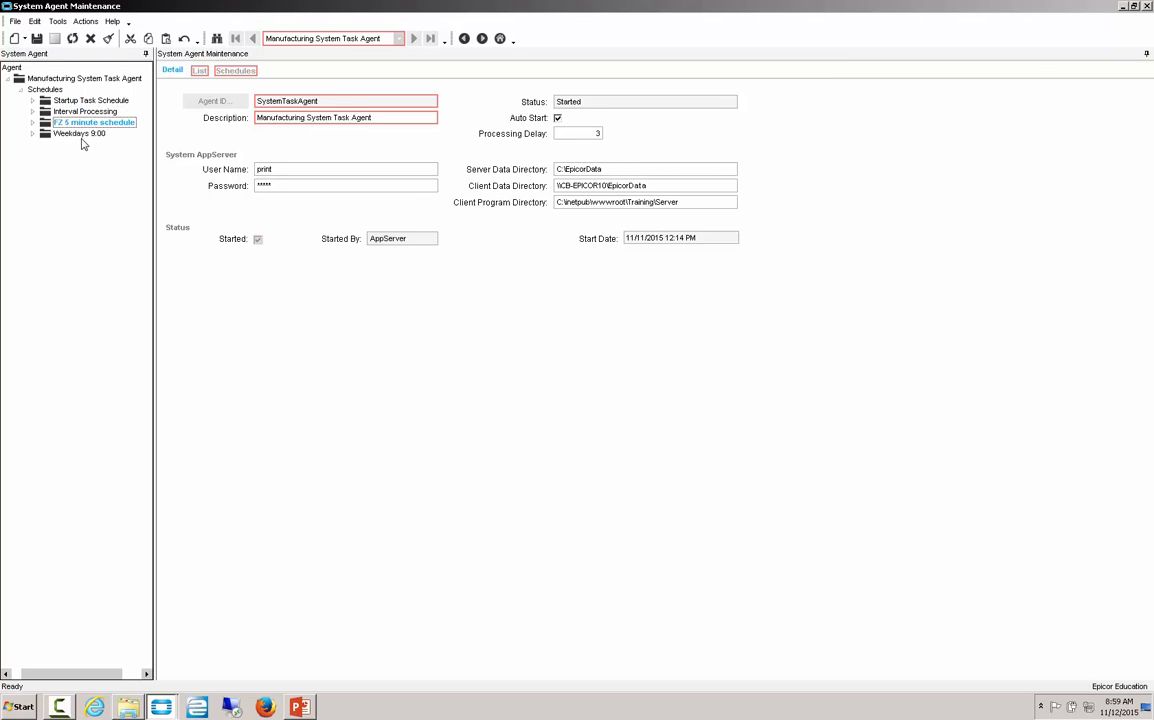
click(84, 136)
click(34, 101)
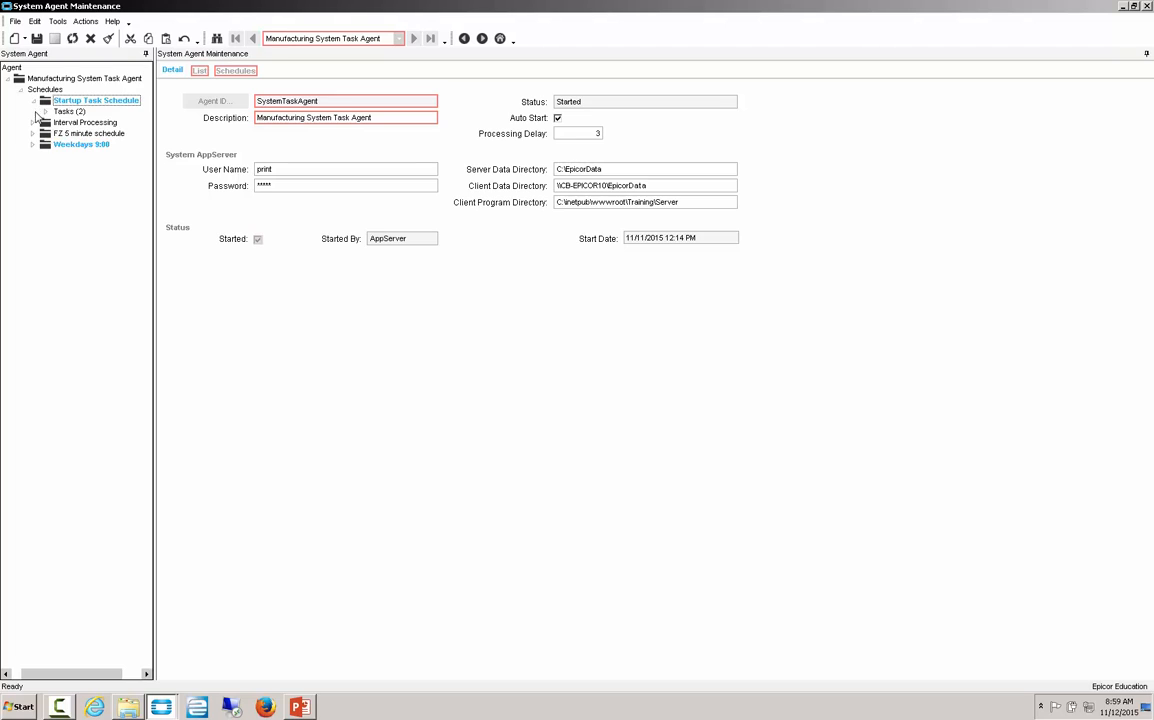
click(33, 123)
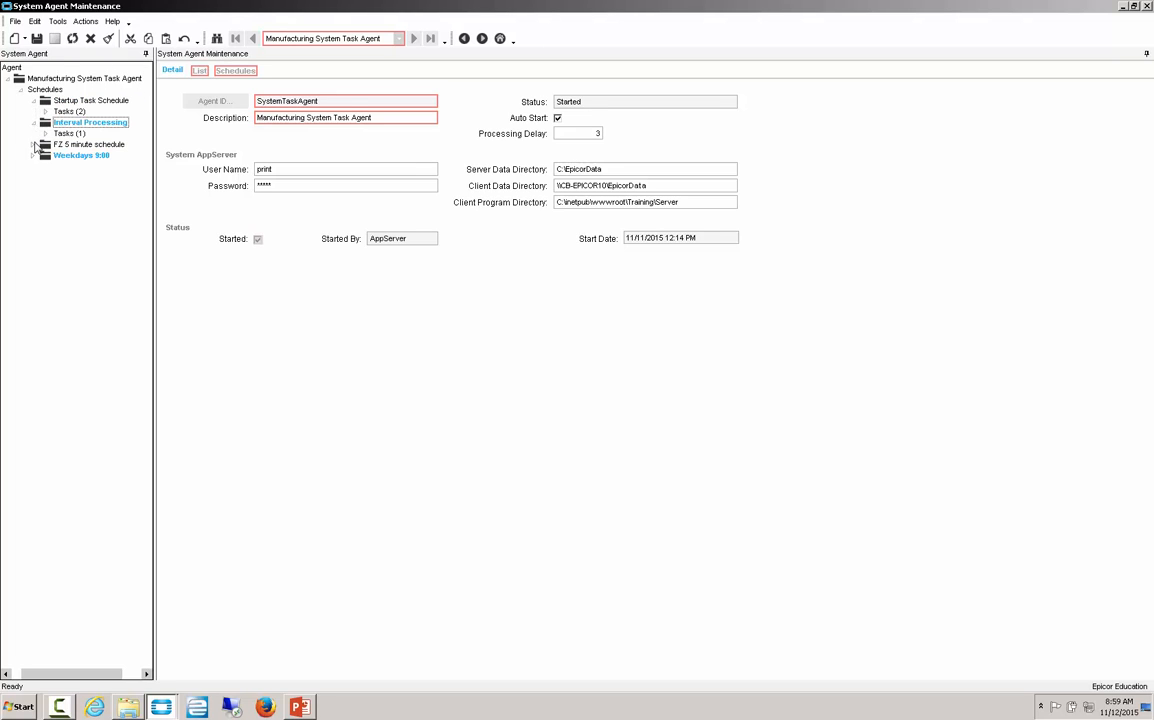
click(34, 145)
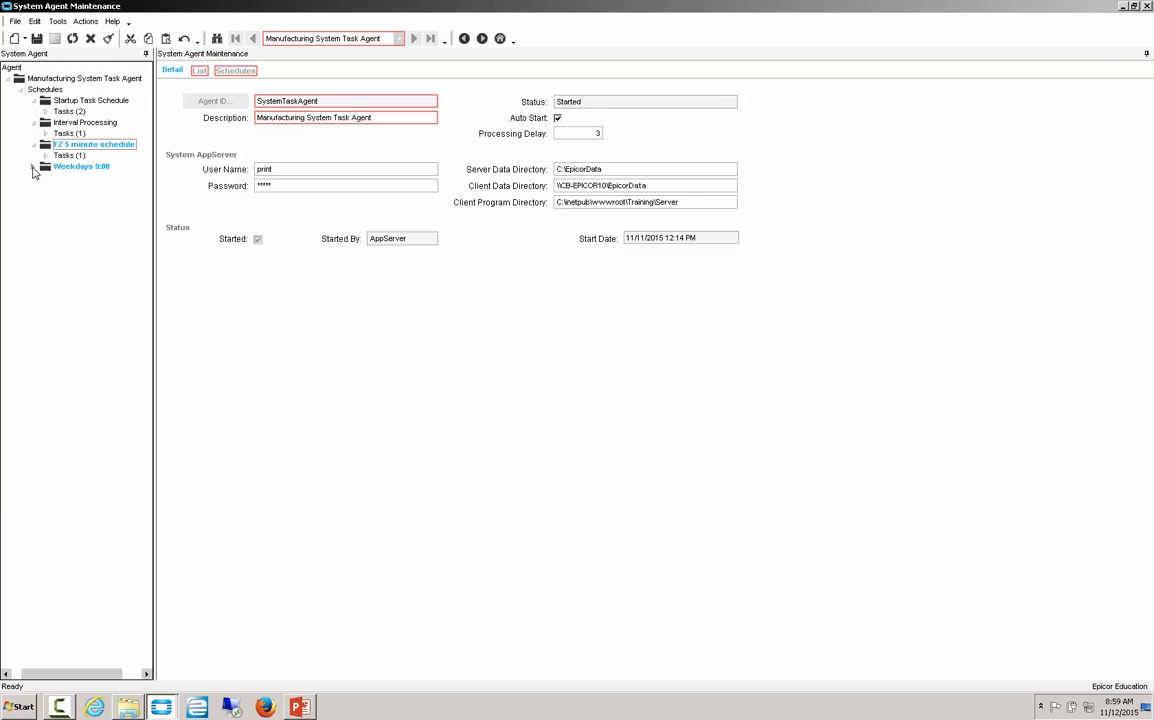
click(33, 166)
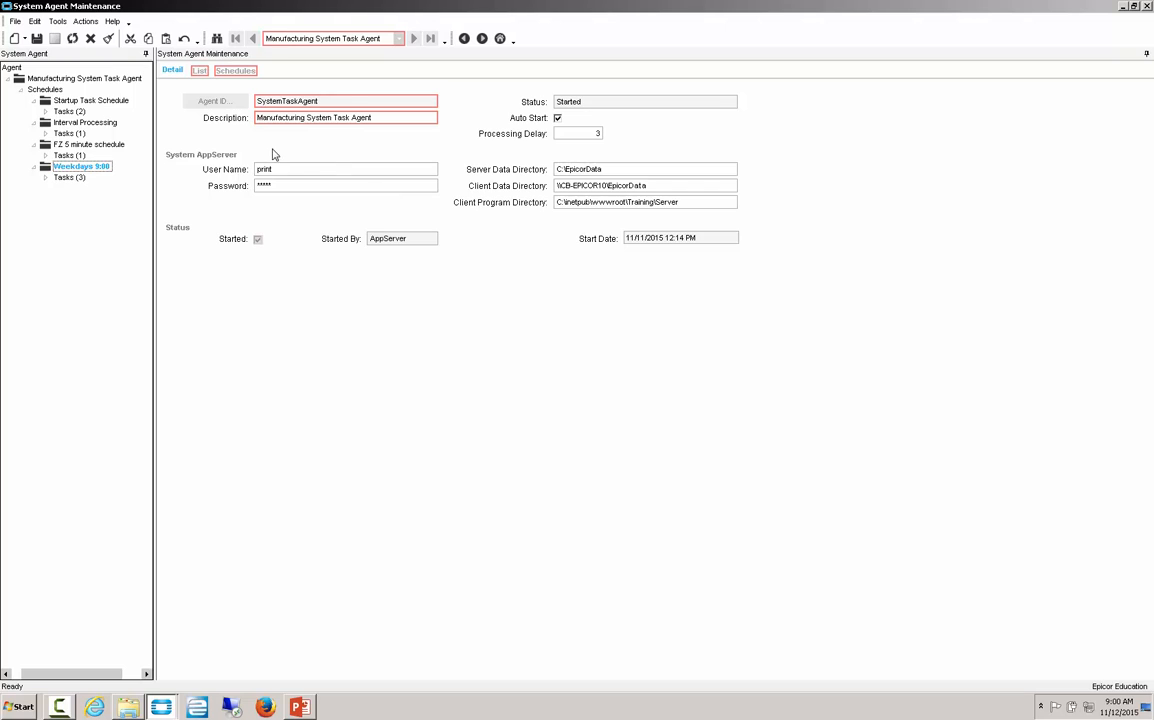
Step: Examine the Startup Task Schedule's settings and the details of its Production Yield Recalculation and Planning Workbench Job Process tasks
click(236, 71)
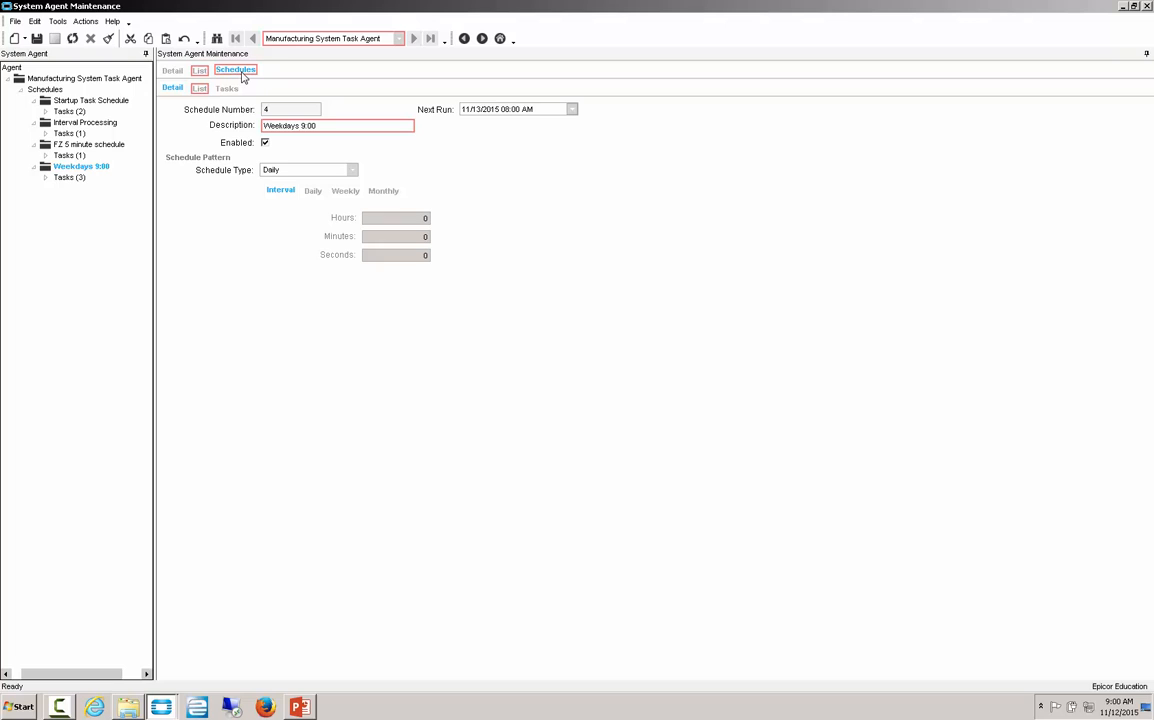
click(102, 100)
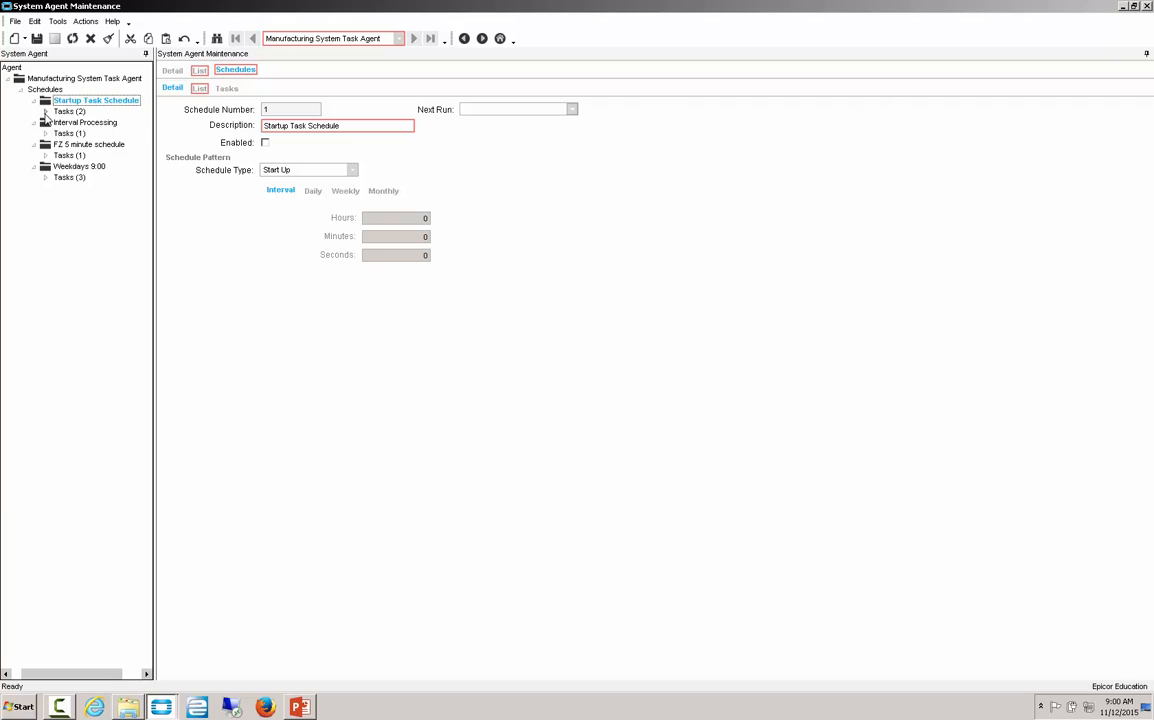
click(45, 111)
click(98, 124)
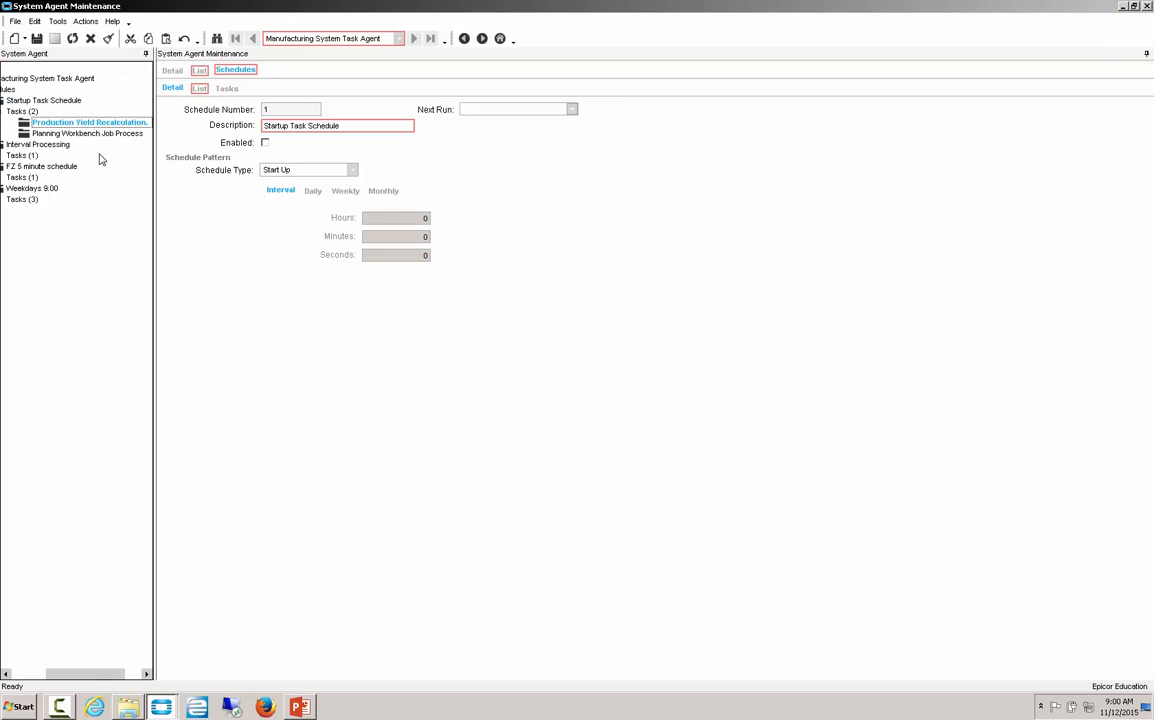
click(222, 88)
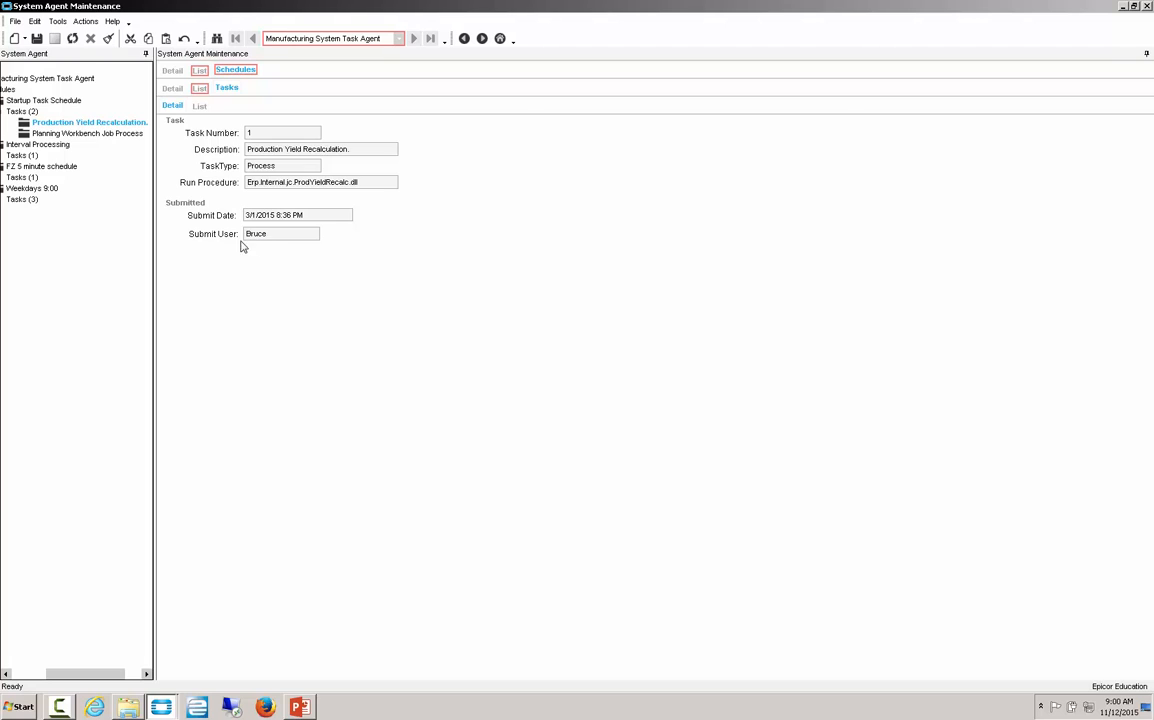
click(115, 135)
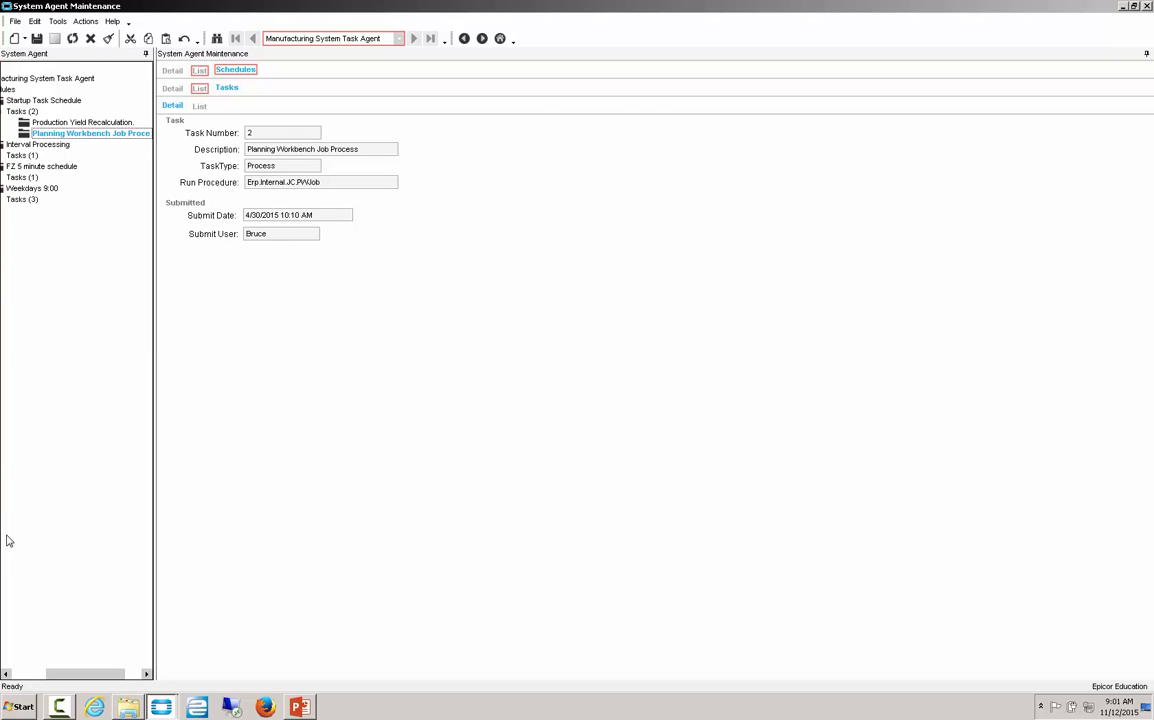
Step: Examine the Interval Processing schedule's settings and the details of its Multi-Company Direct Server Process task
click(33, 675)
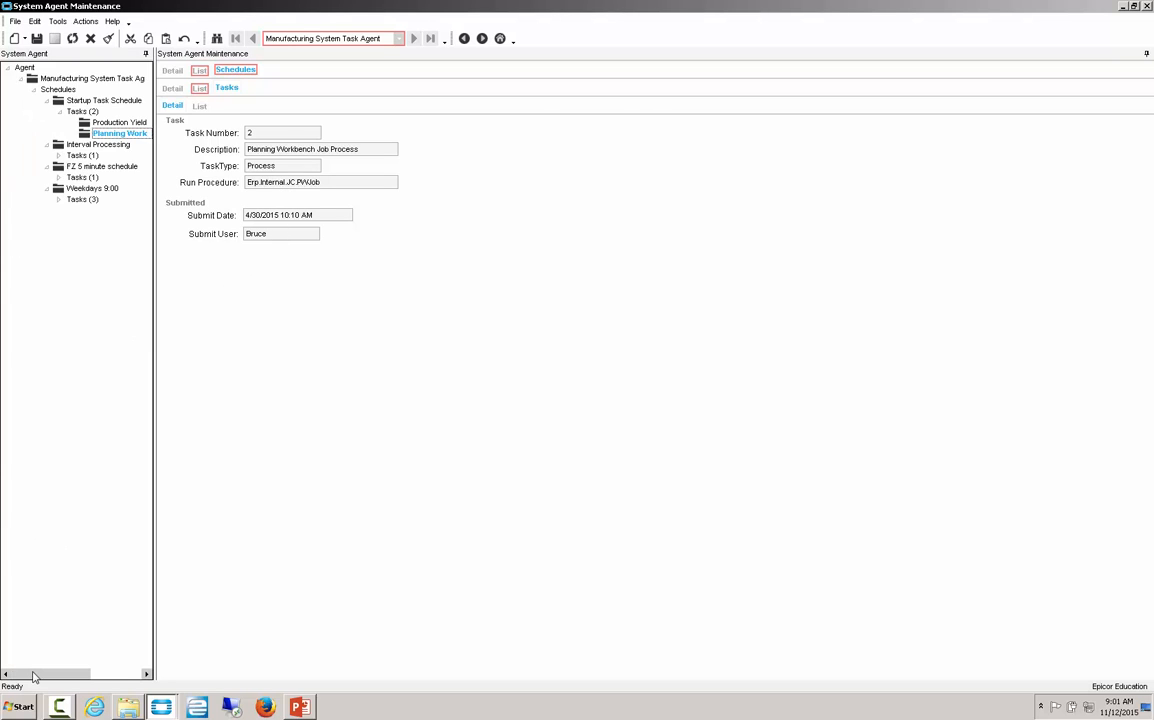
click(72, 144)
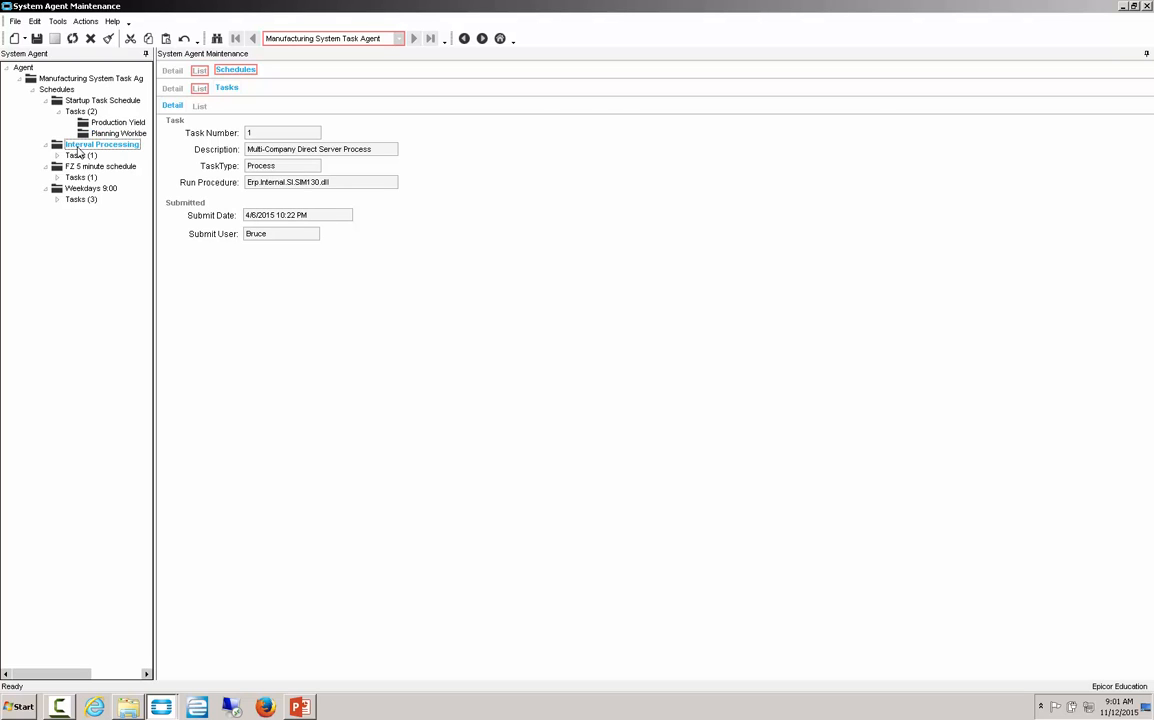
click(178, 89)
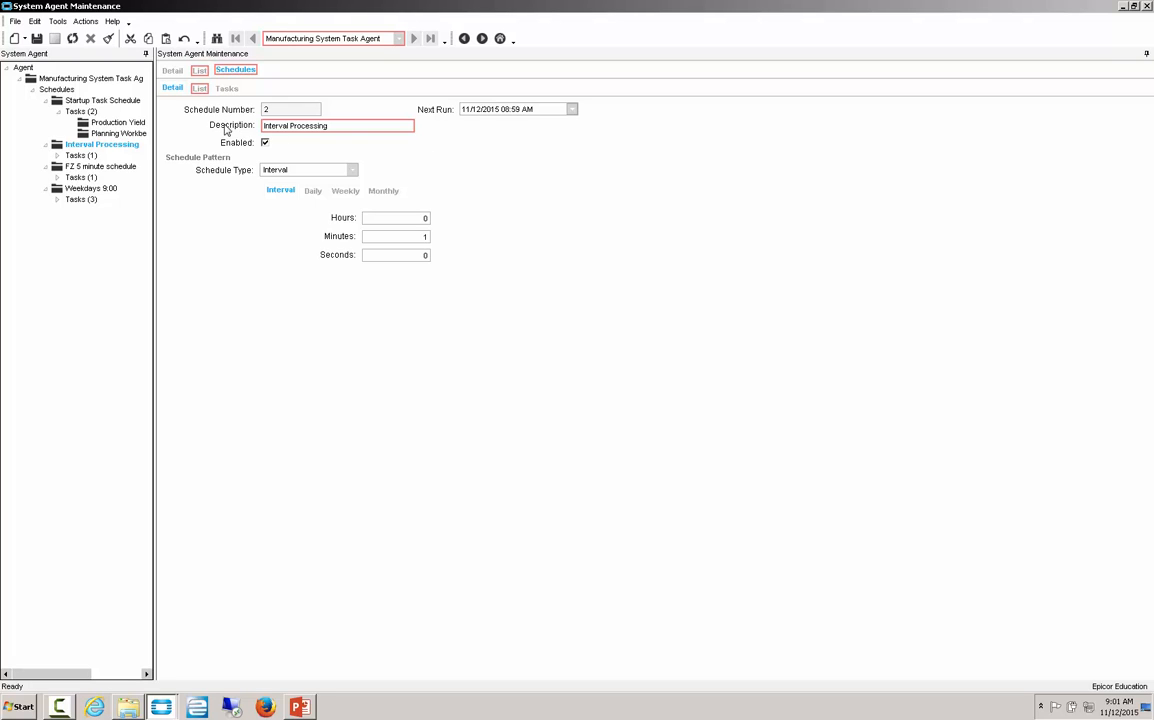
click(265, 142)
double_click(75, 157)
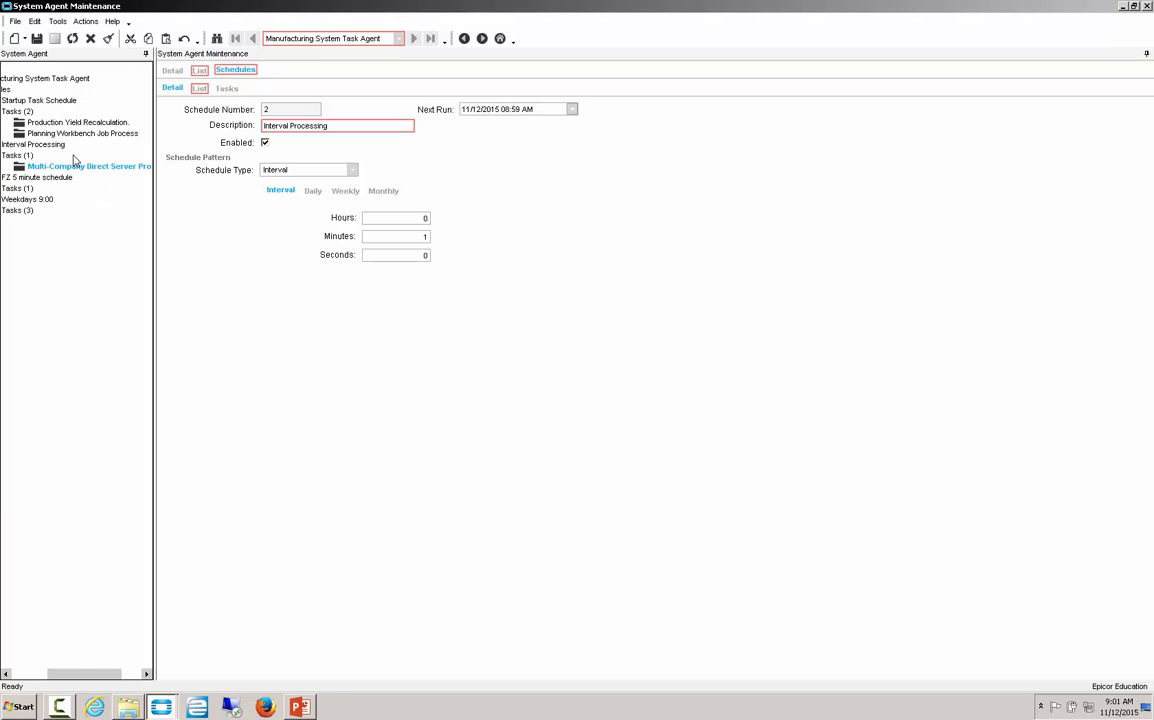
click(77, 165)
click(41, 673)
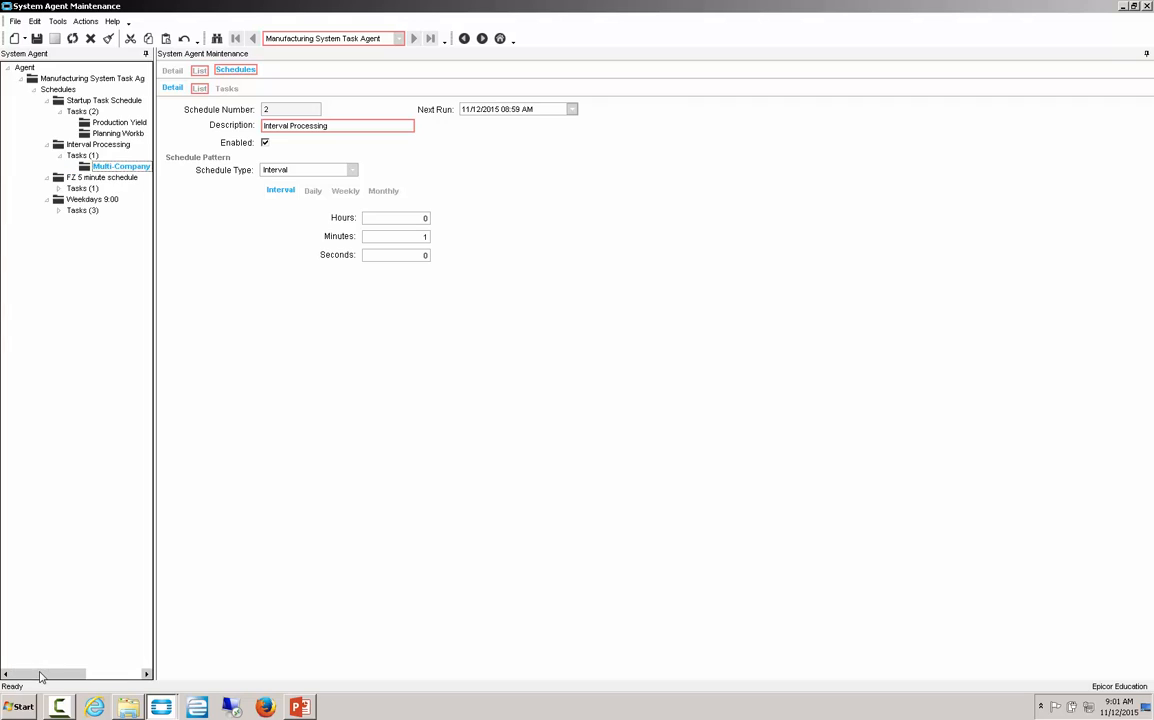
click(230, 89)
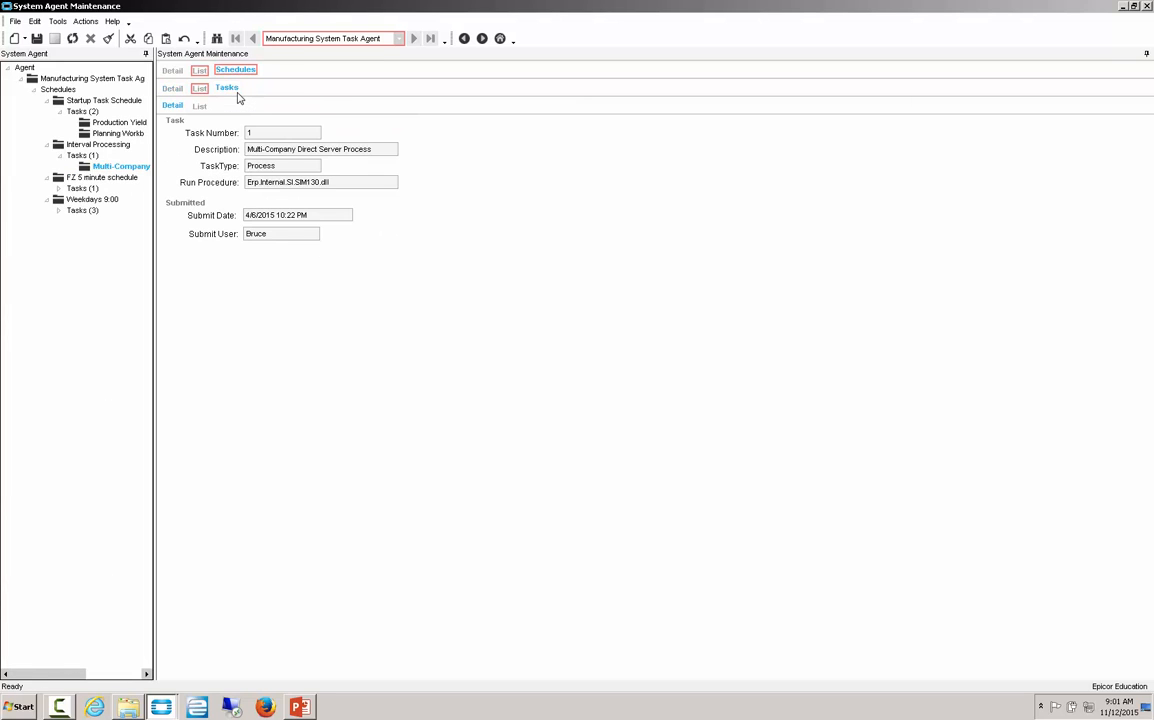
Step: Examine the FZ 5 minute schedule's settings and the details of its Schedule Process Set task
click(80, 176)
click(172, 89)
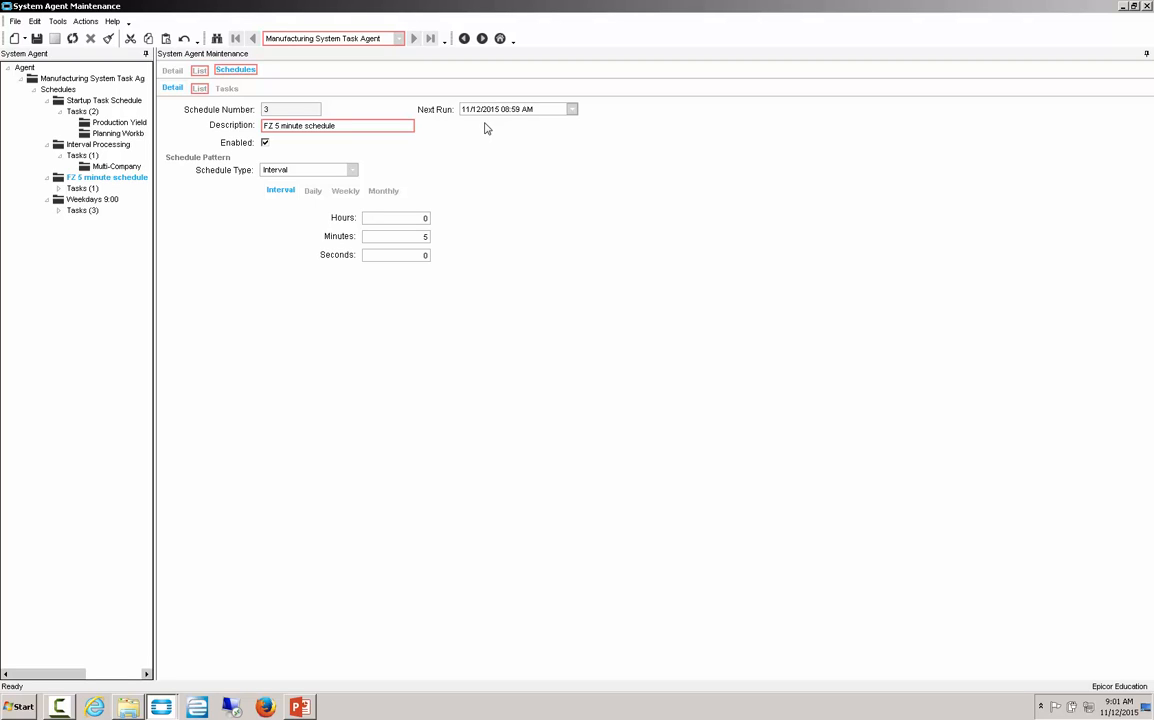
click(61, 187)
click(102, 203)
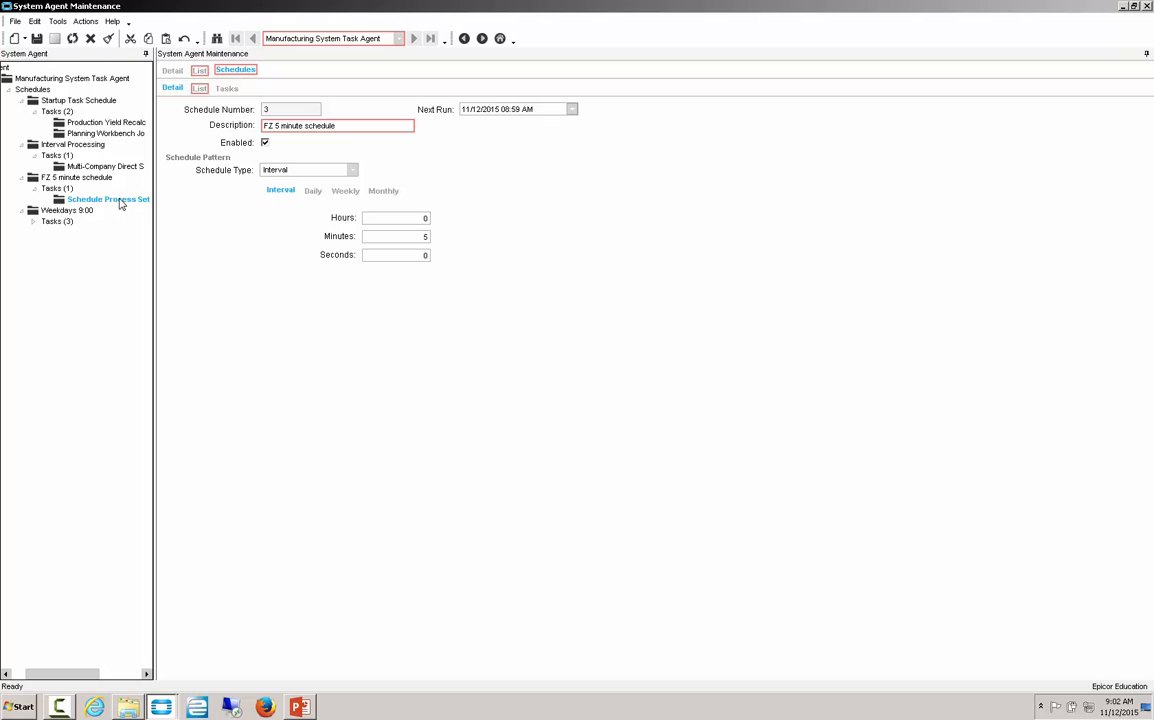
click(226, 88)
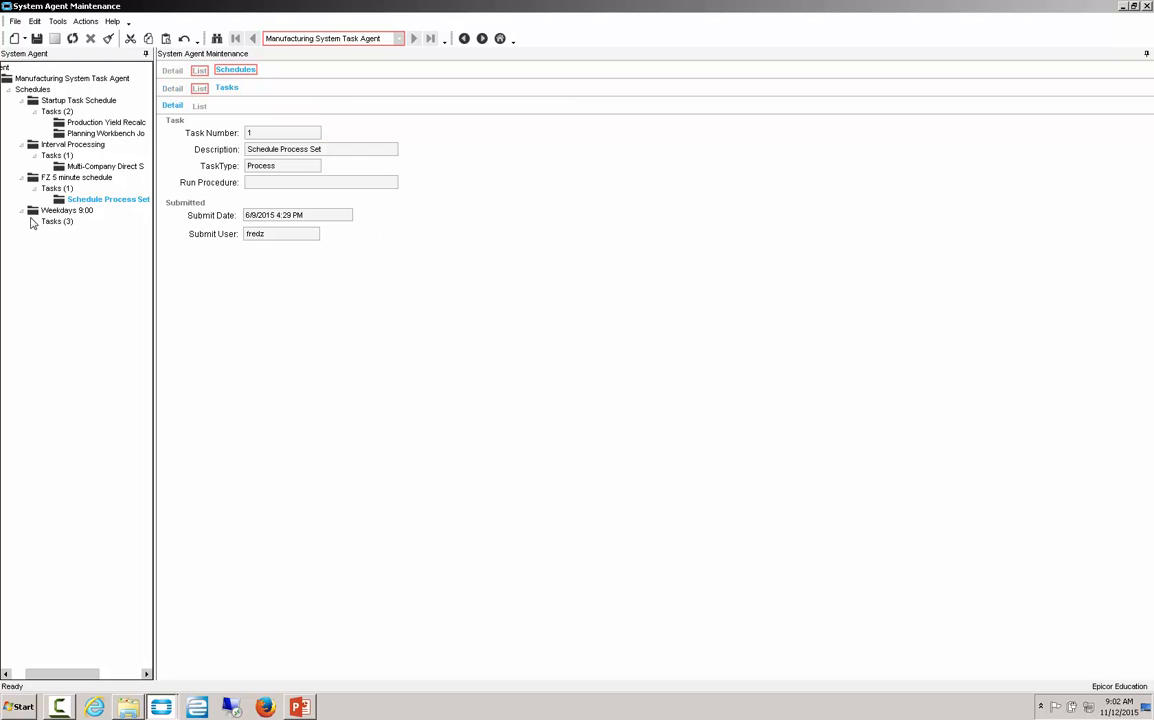
Step: Expand the tasks of the Weekdays 9:00 schedule and examine its settings, including the days of its daily pattern
click(53, 212)
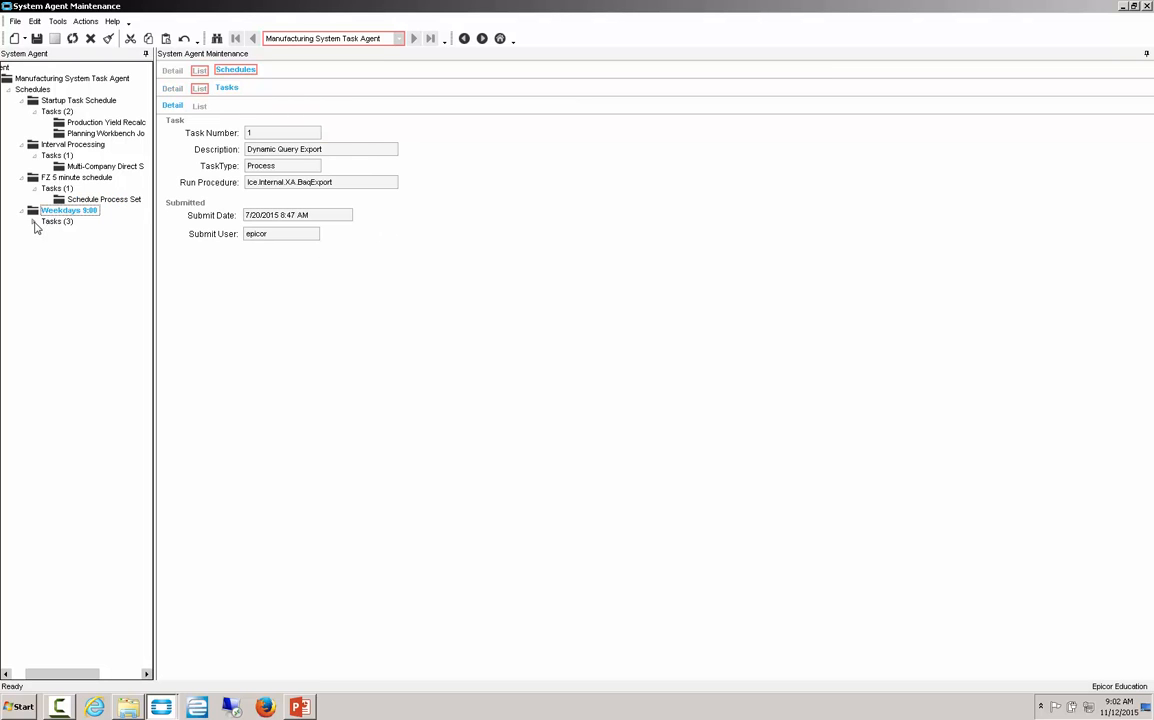
double_click(52, 222)
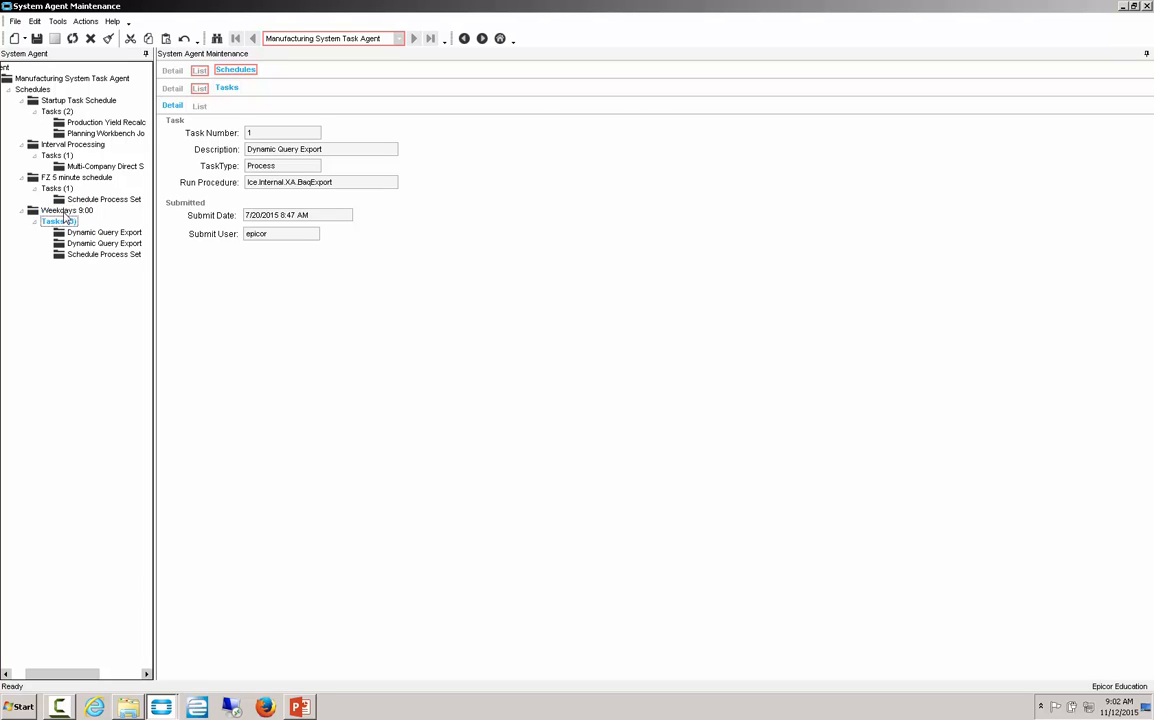
click(172, 88)
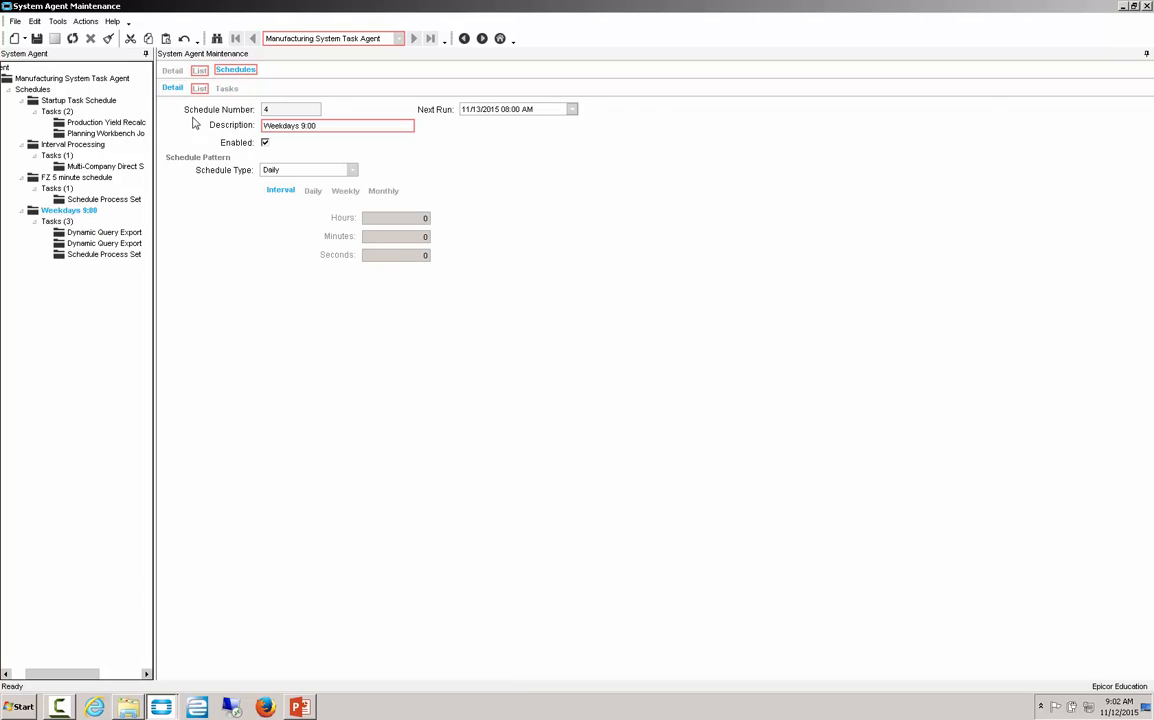
click(313, 193)
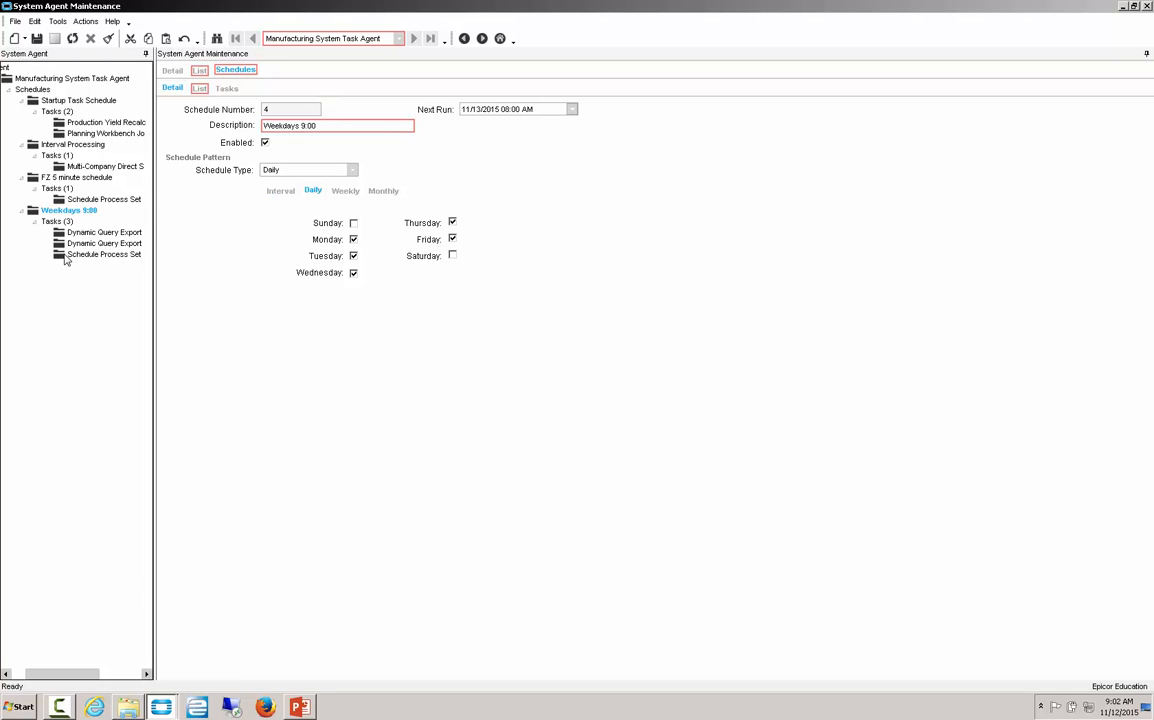
Step: Examine the details of both Dynamic Query Export tasks and the Schedule Process Set task under the Weekdays 9:00 schedule
click(88, 236)
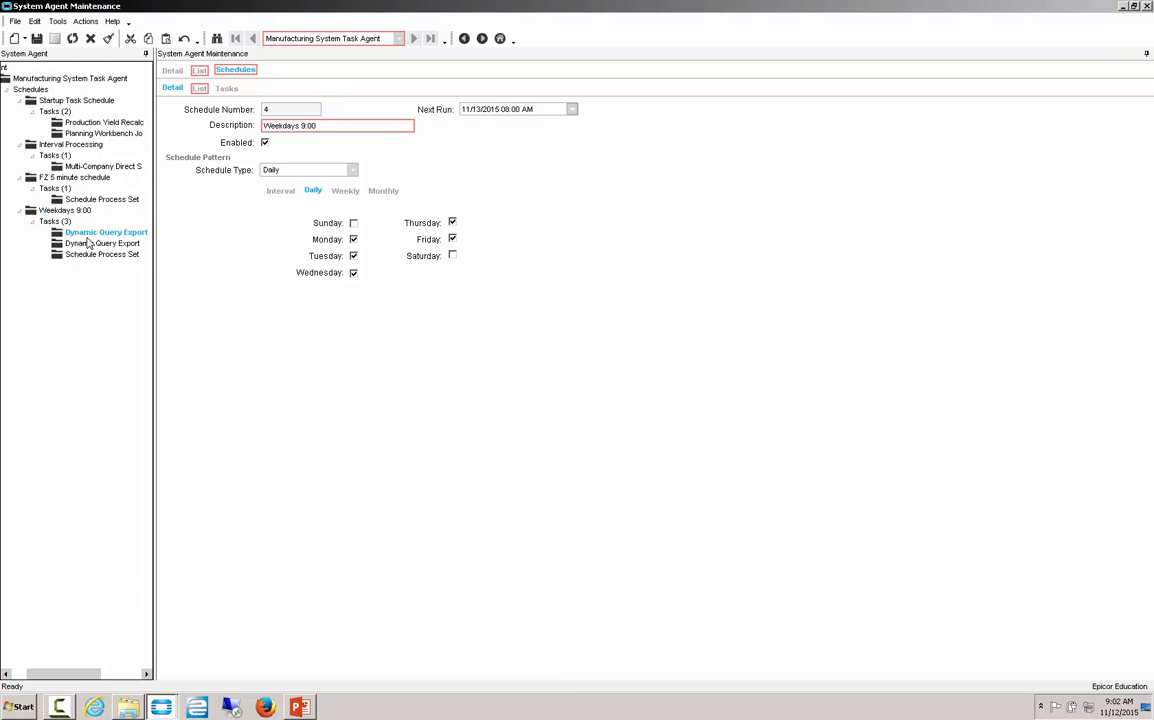
click(222, 89)
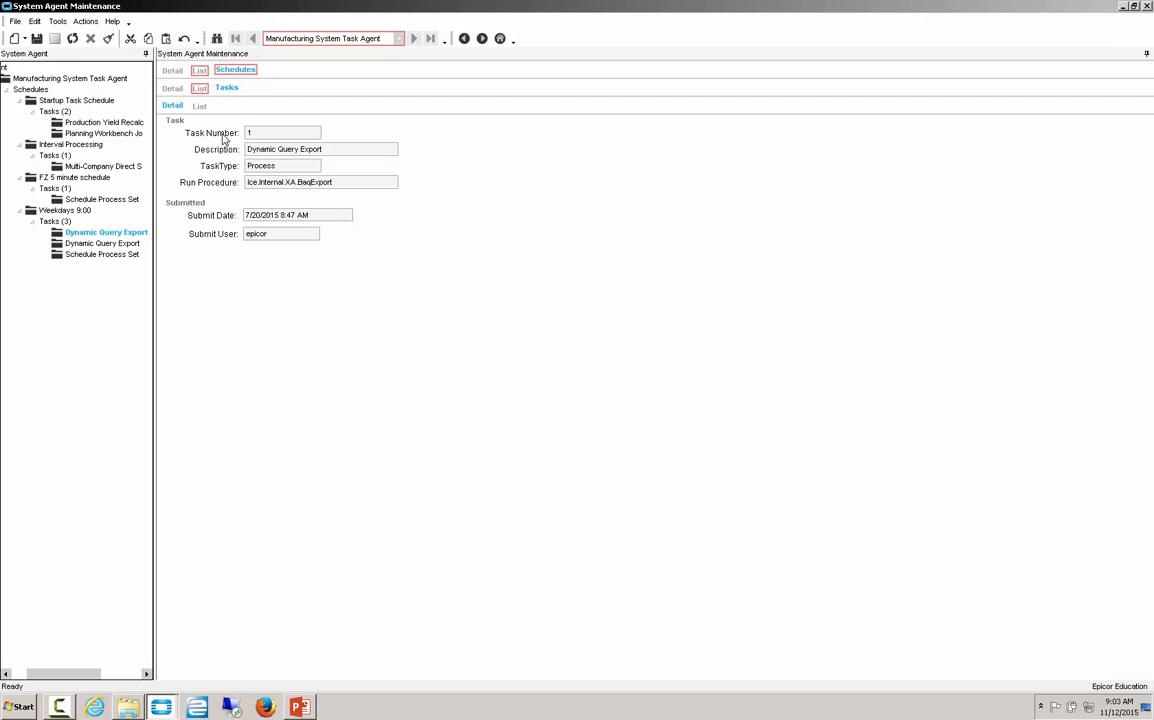
click(113, 244)
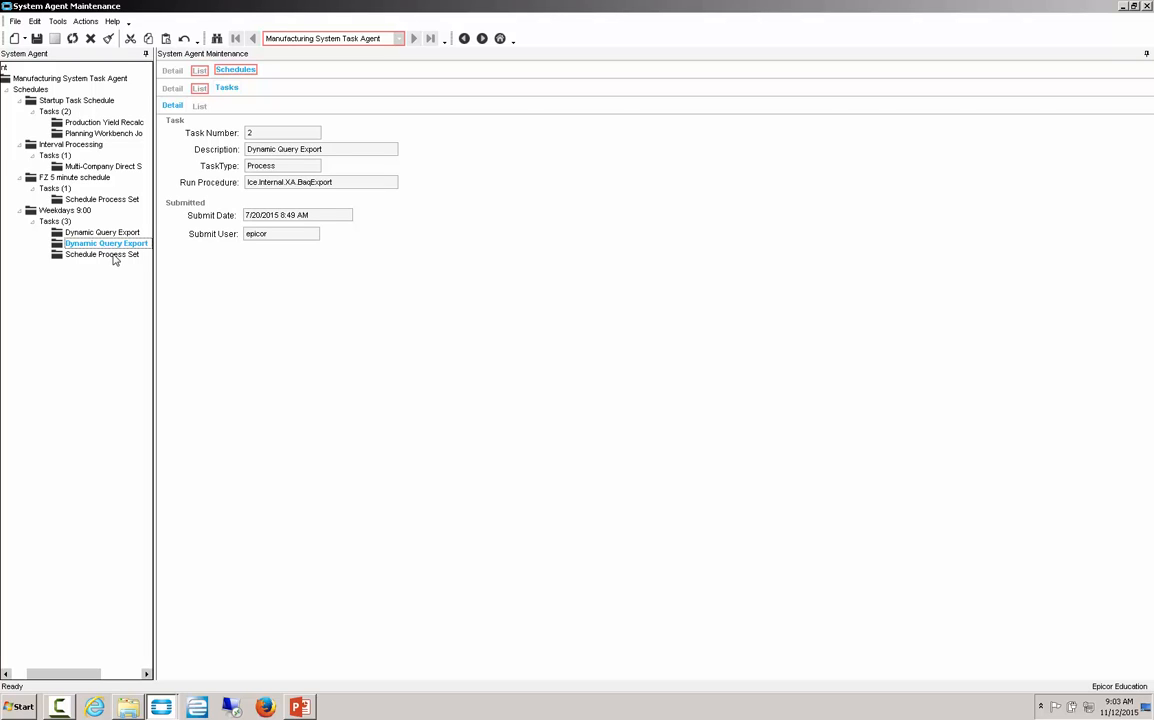
click(114, 256)
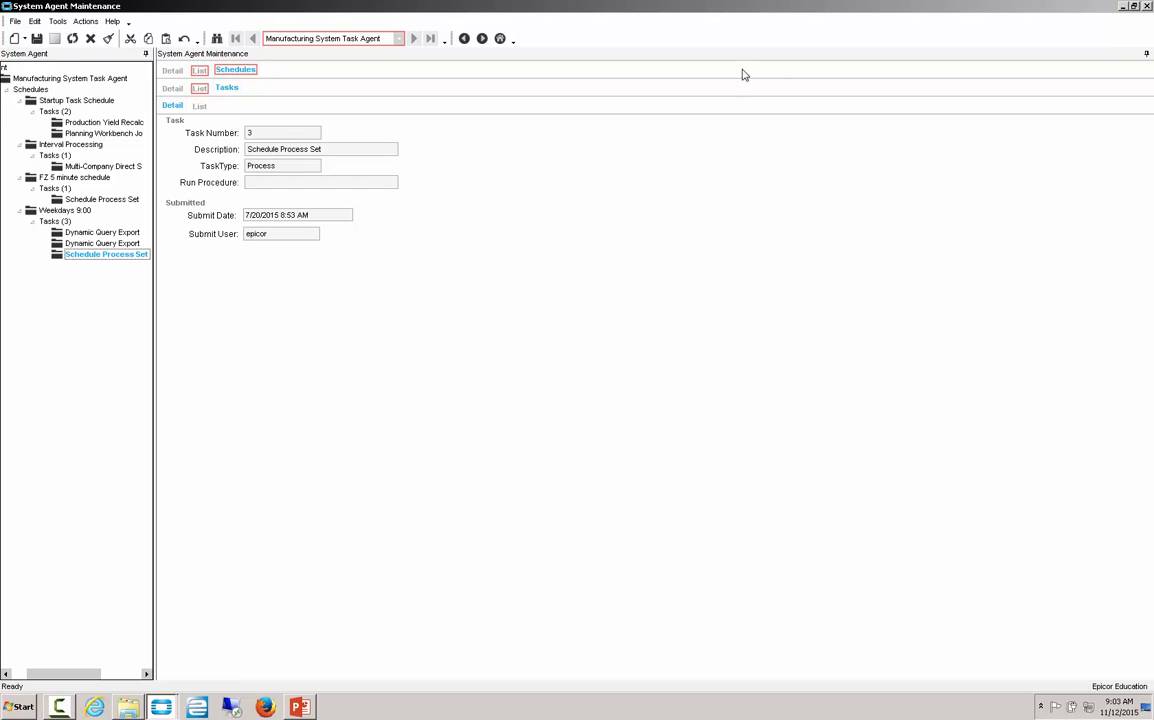
Step: Bring up the System Monitor and examine the scheduled tasks, including each task's submission time, next run time and schedule description
click(1041, 705)
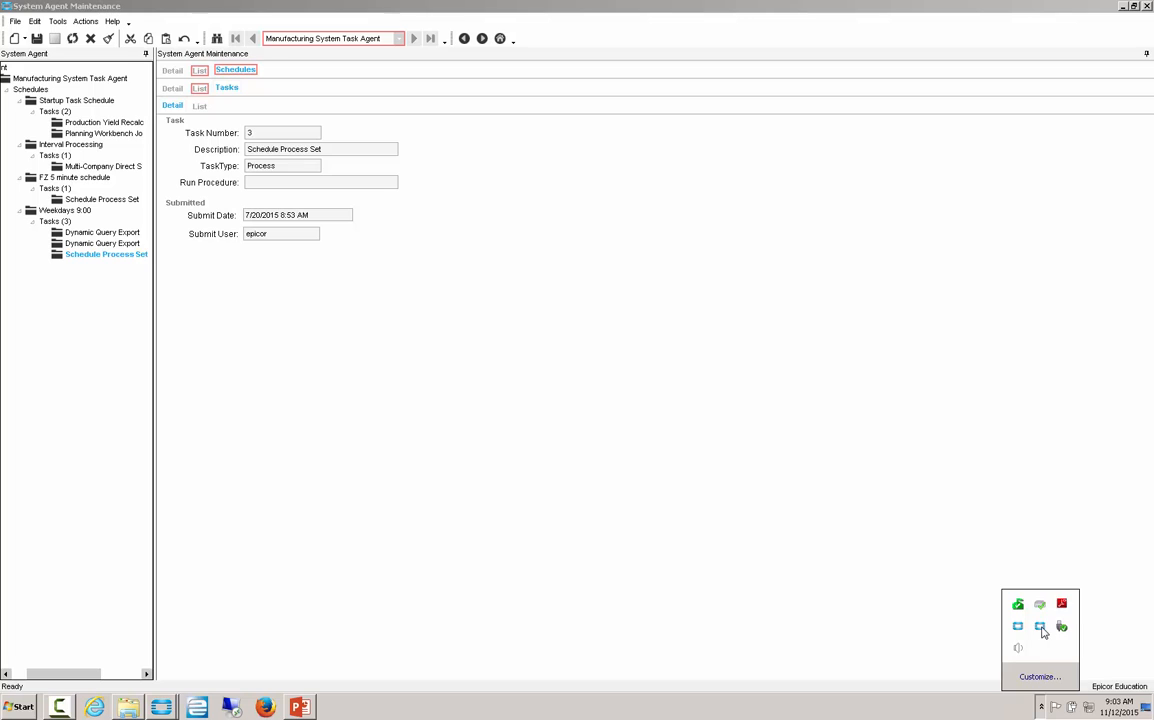
right_click(1045, 630)
click(1020, 638)
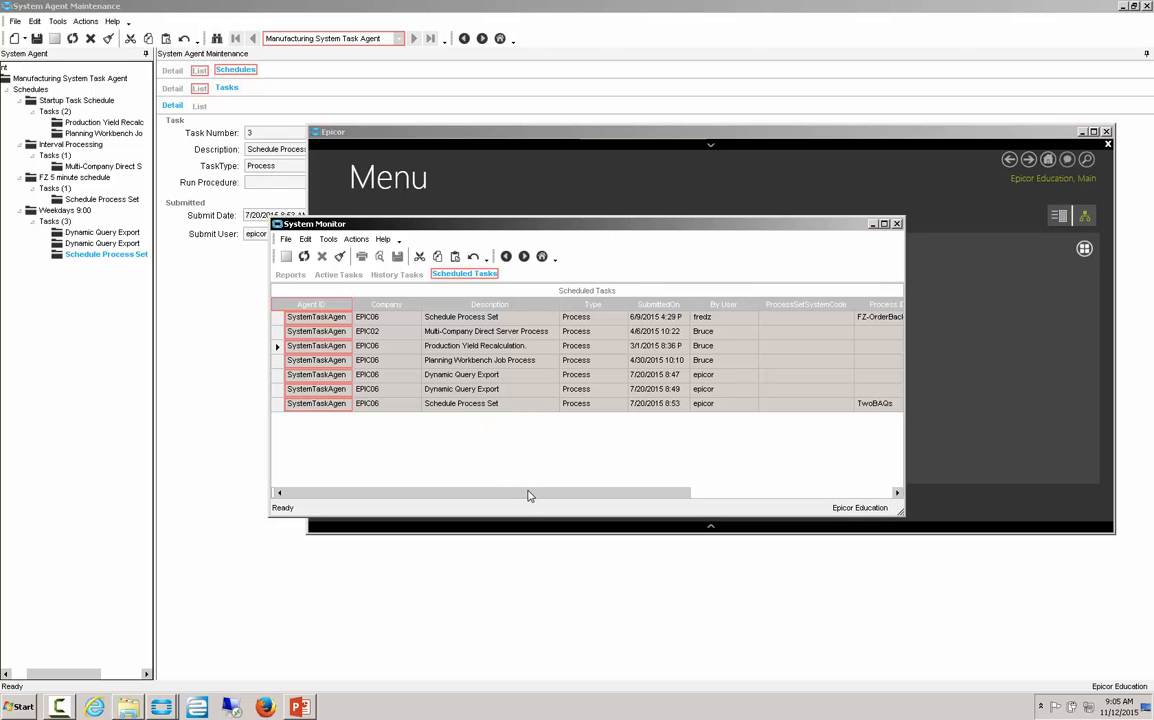
drag(533, 497, 805, 498)
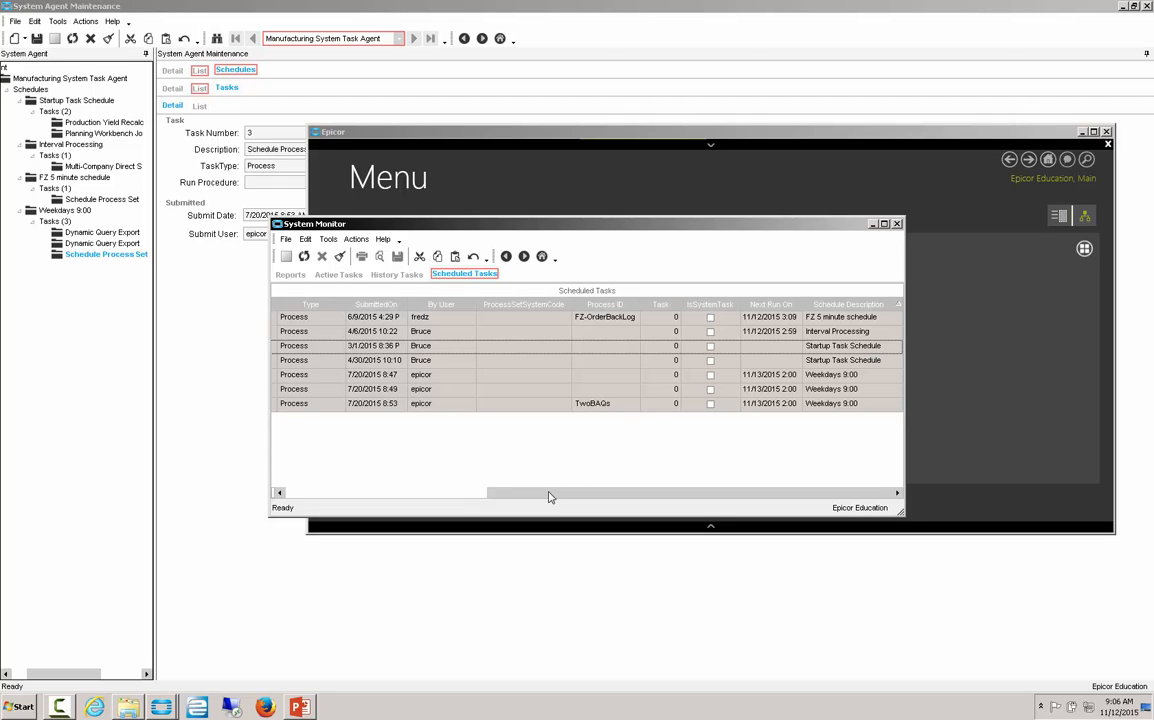
drag(538, 494, 489, 502)
click(335, 492)
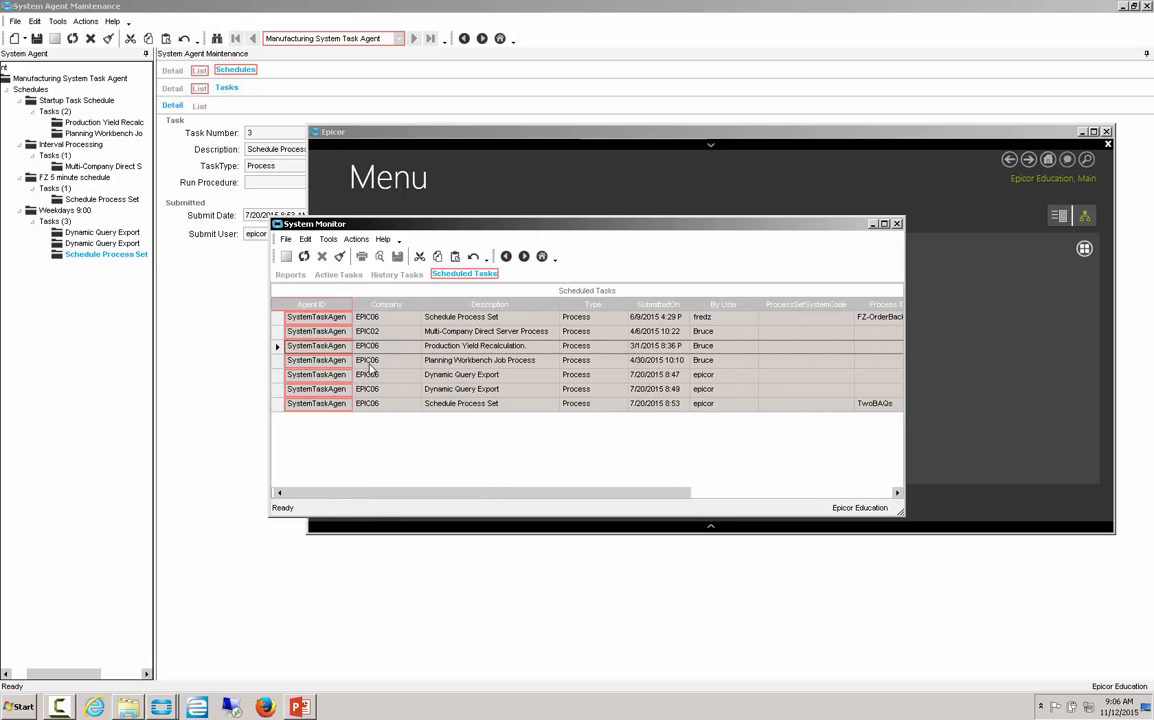
Step: Examine the System Monitor's task history back to the Dynamic Query Export runs started around 8:00 on 11/12/2015
click(397, 274)
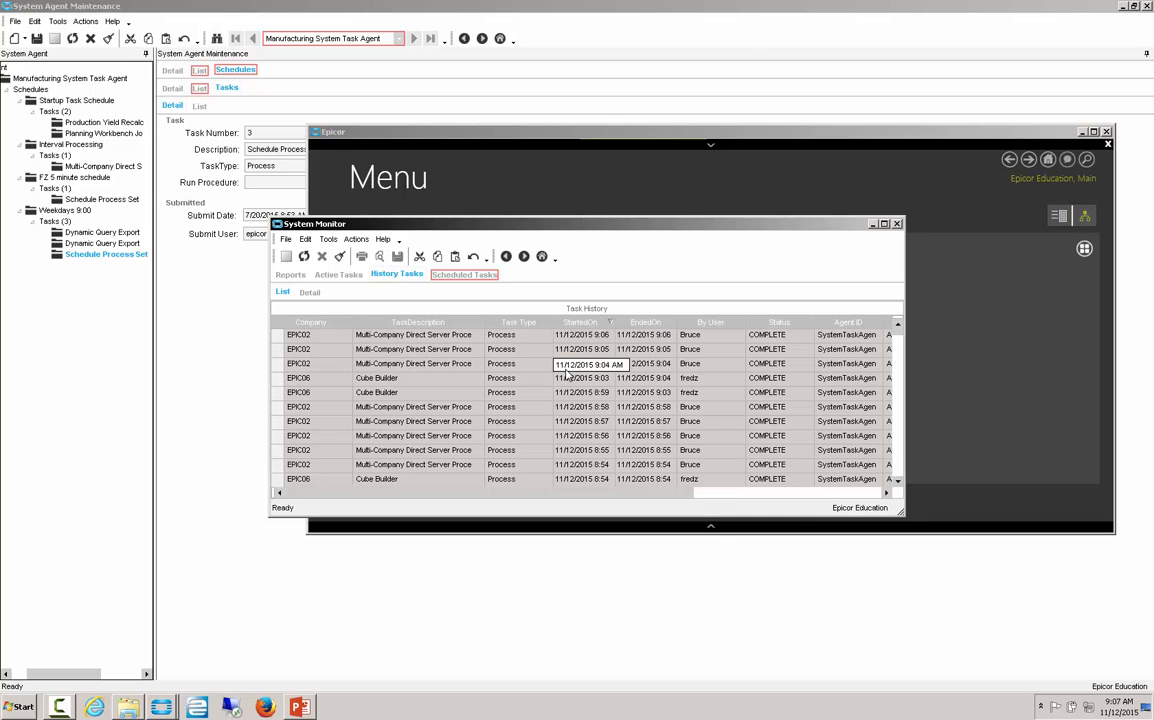
scroll(497, 480, down, 15)
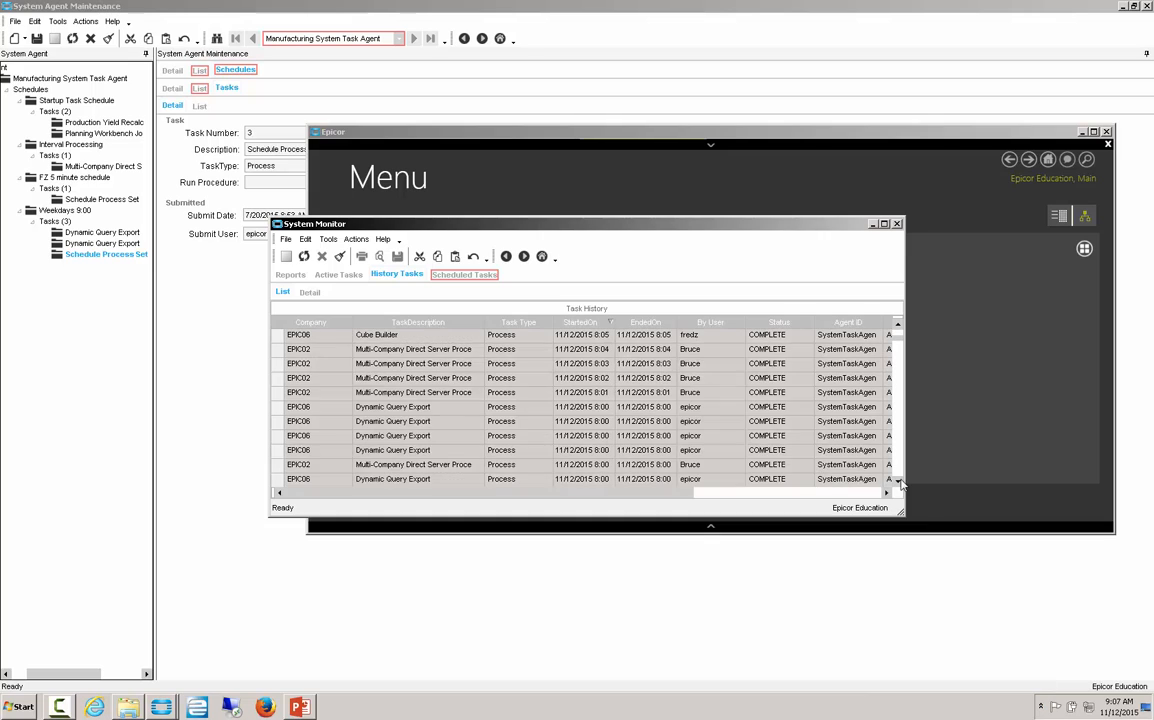
click(279, 452)
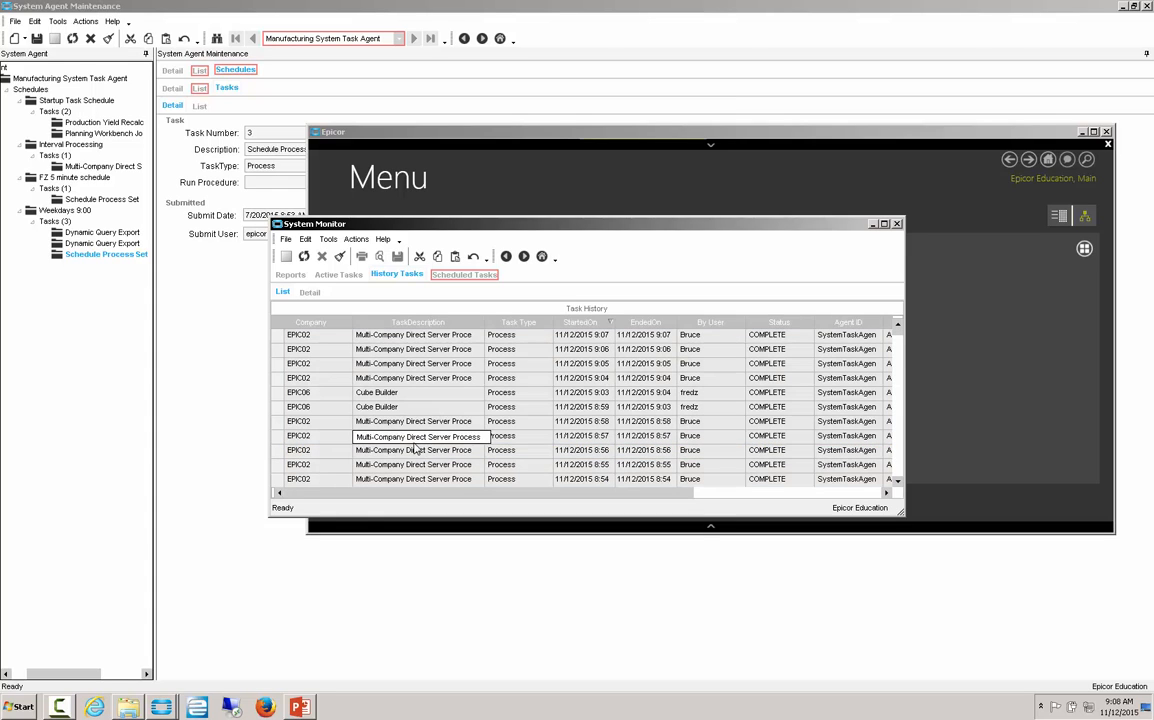
click(282, 452)
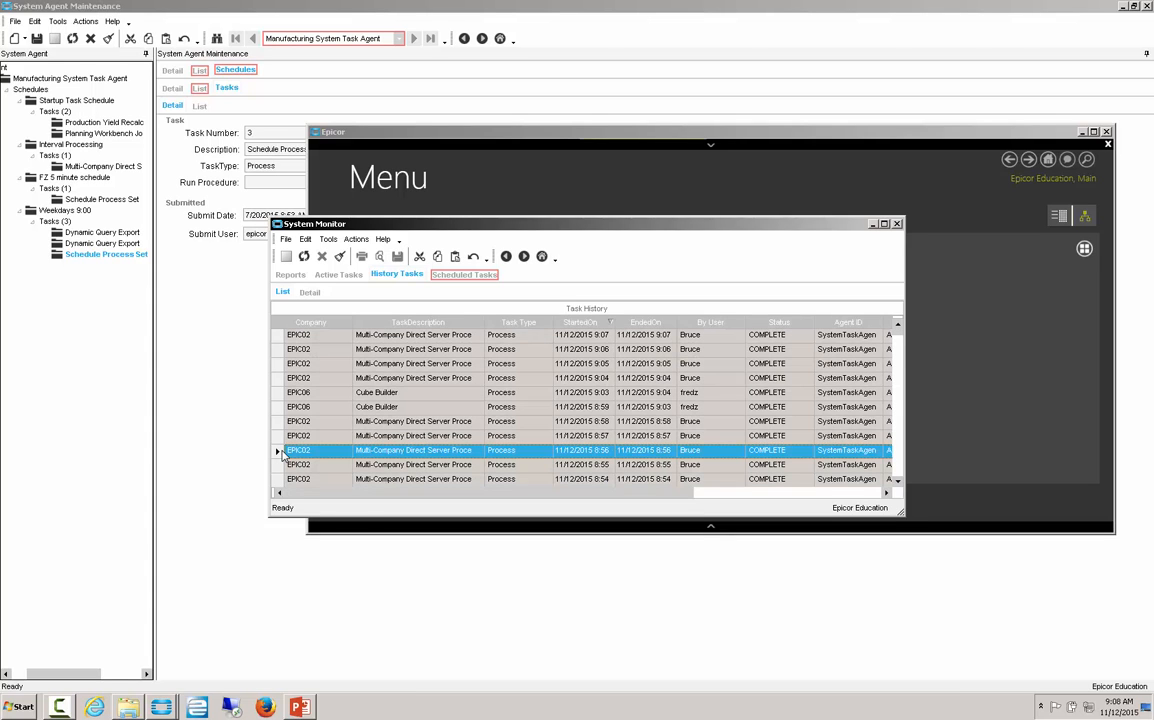
scroll(897, 482, down, 15)
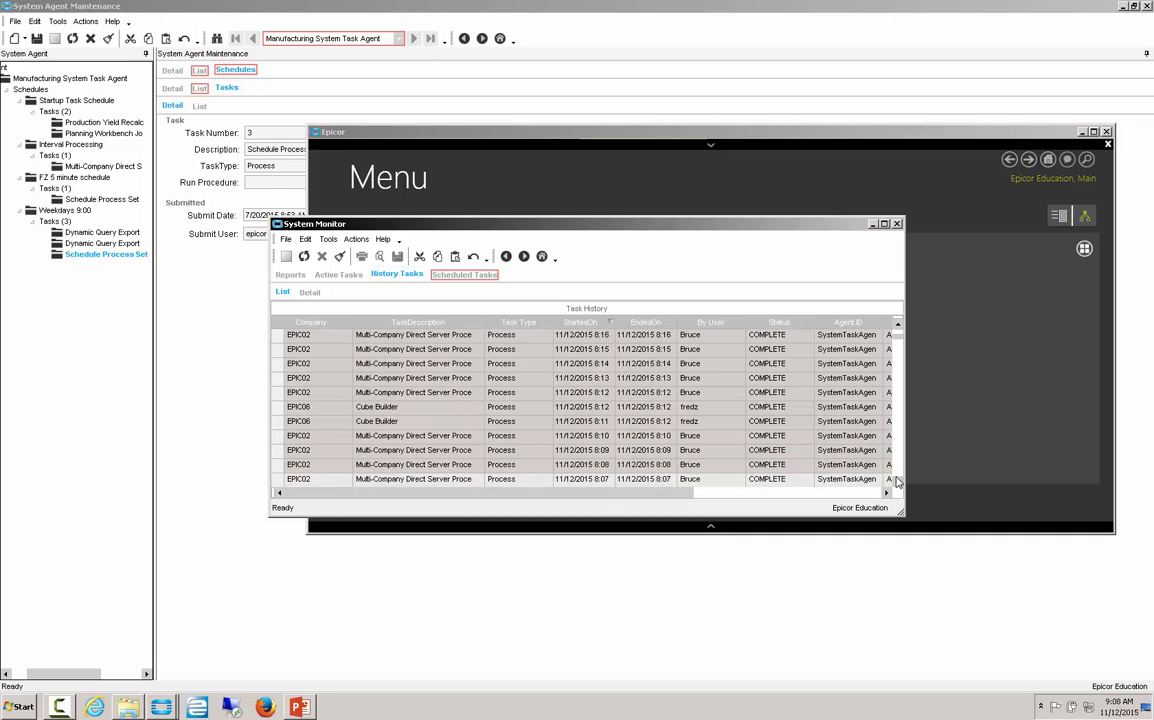
scroll(897, 482, down, 5)
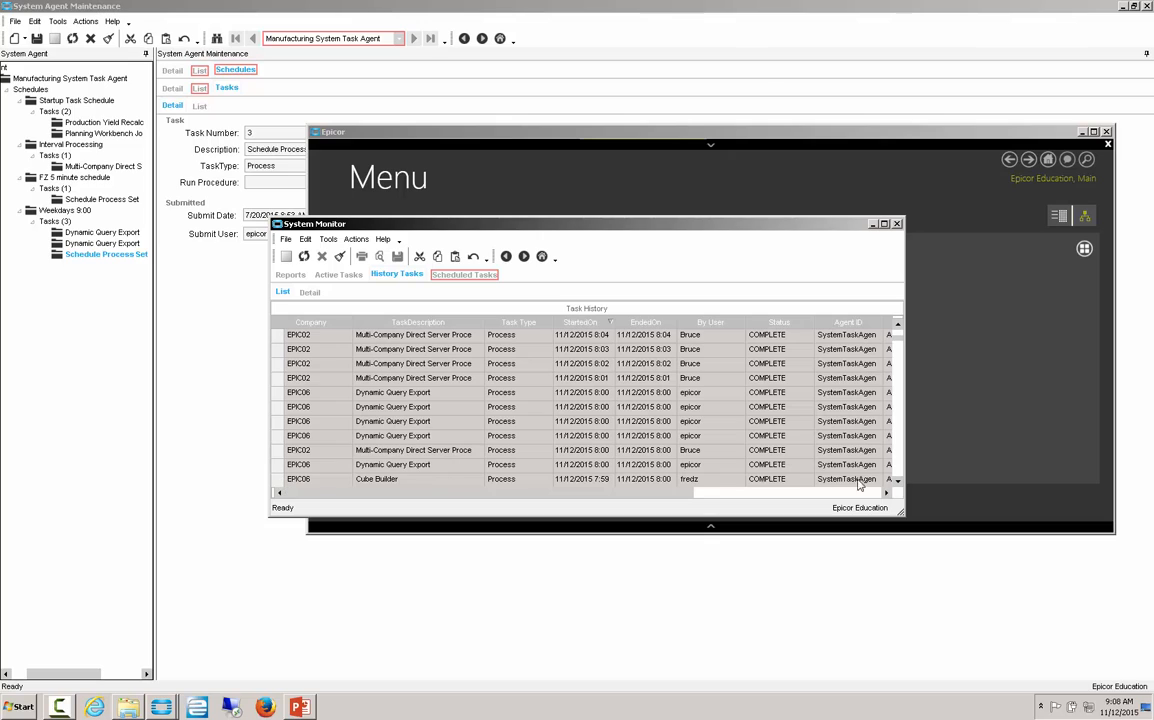
scroll(897, 482, down, 4)
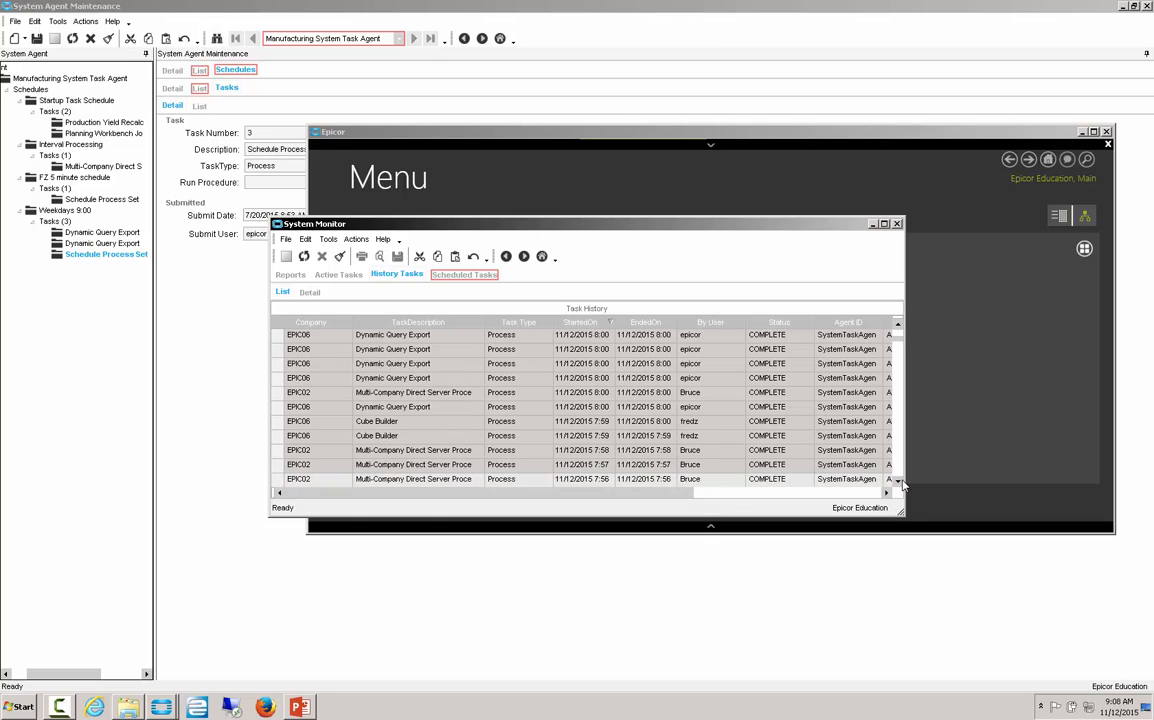
click(898, 482)
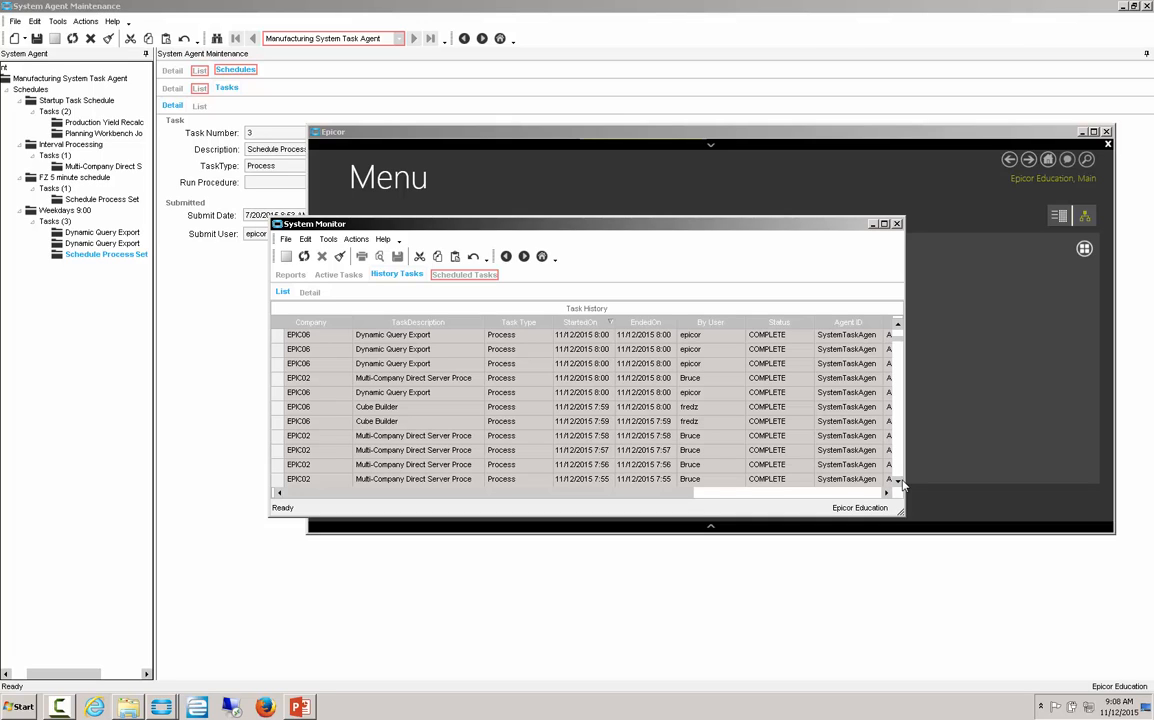
click(898, 482)
click(898, 482)
click(898, 482)
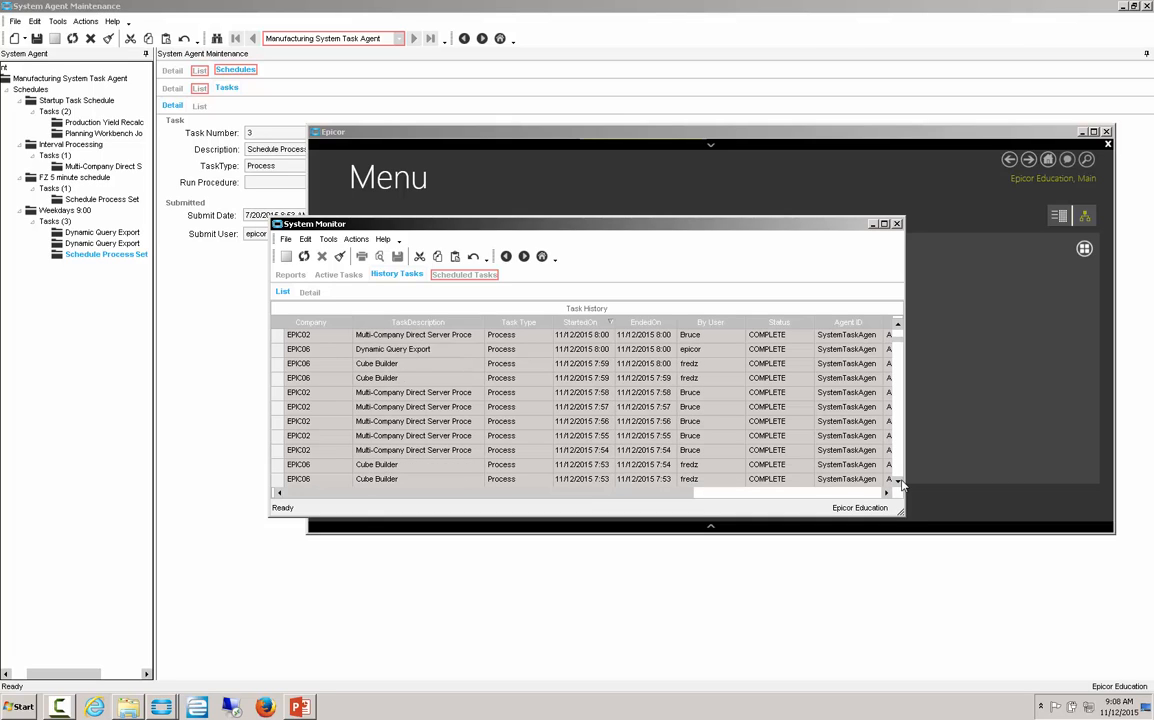
click(898, 482)
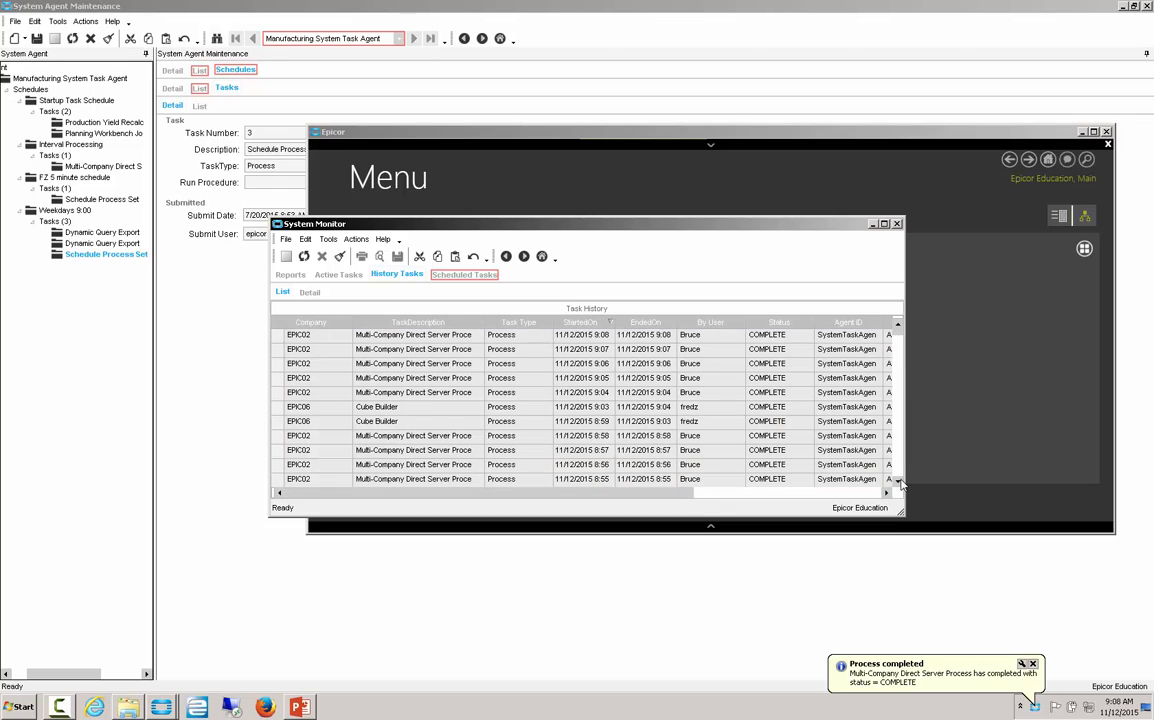
click(899, 483)
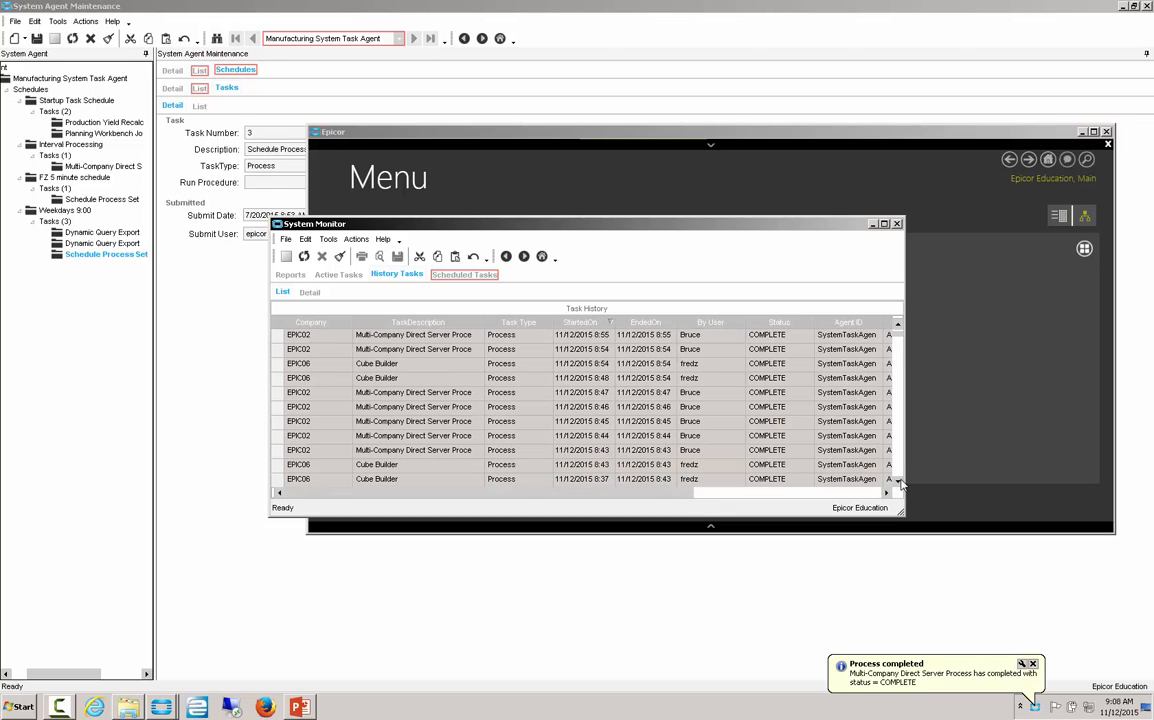
click(872, 224)
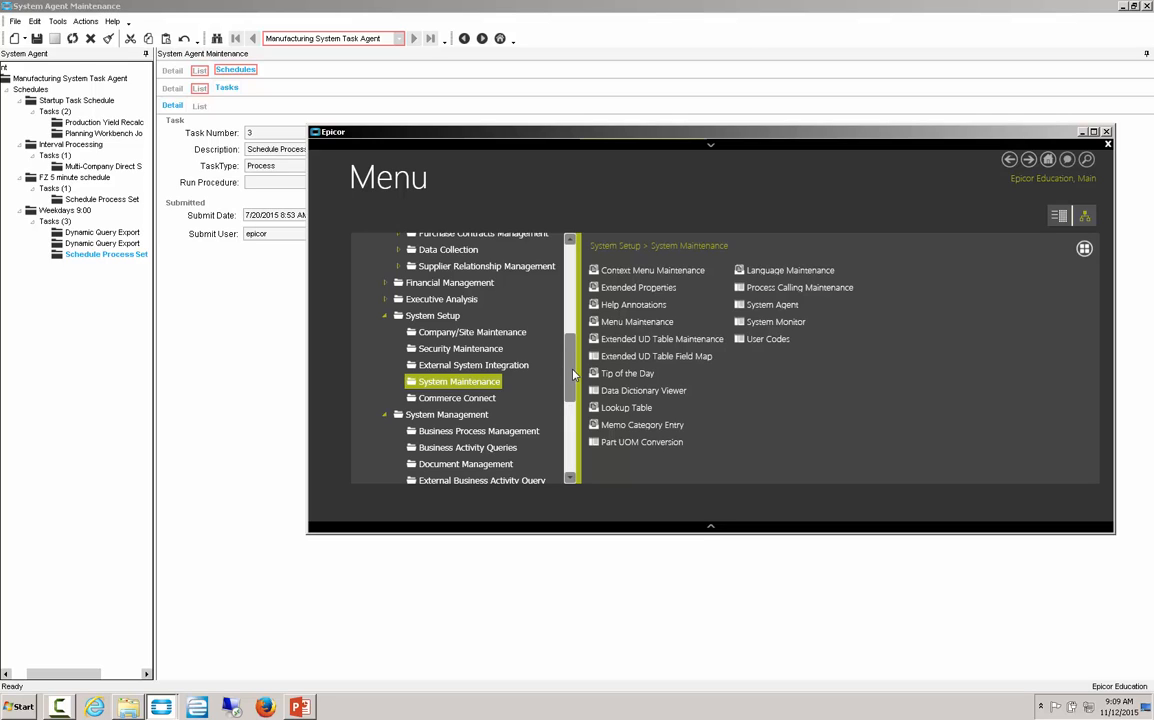
Step: Open the BAQ Export Process from the Business Activity Queries section under System Management
key(Down)
key(Down)
key(Down)
key(Down)
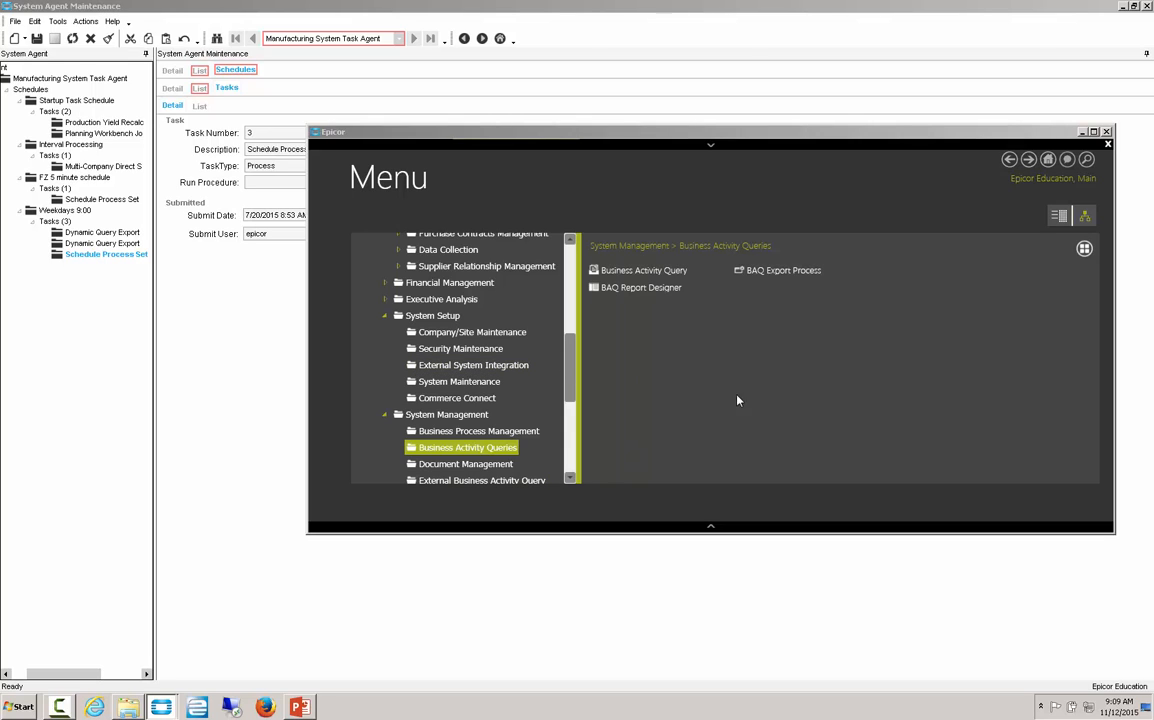
click(804, 279)
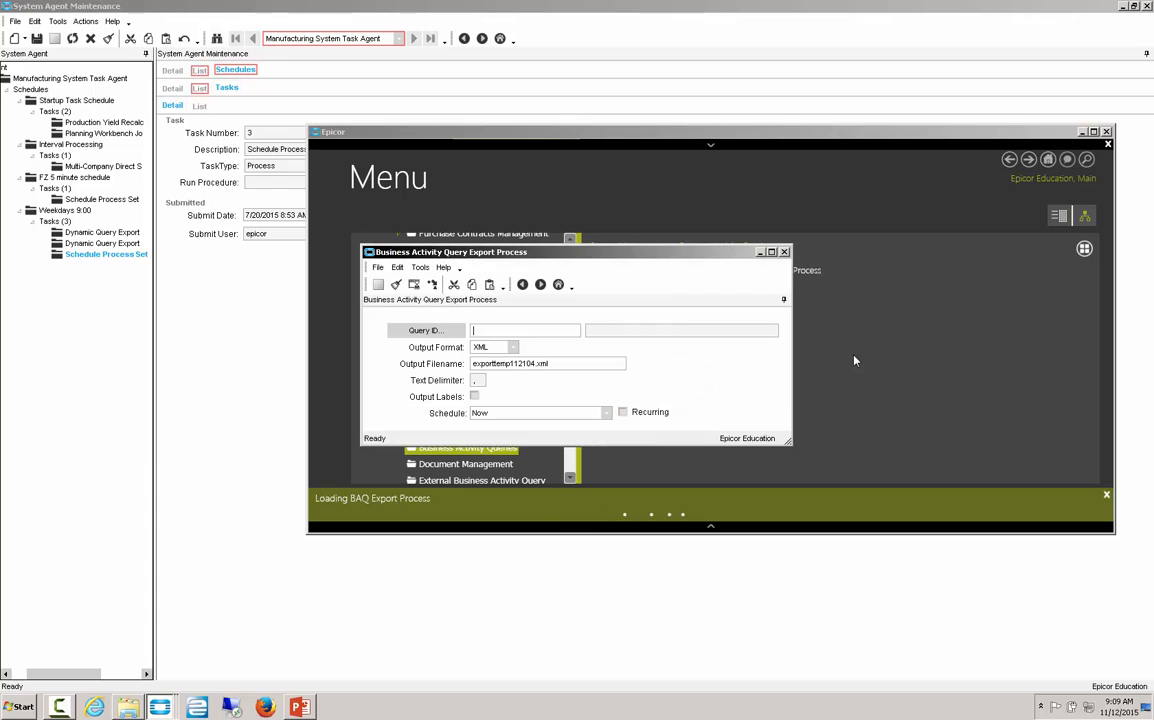
Step: Search for queries starting at epic06 and choose EPIC06-InvoiceSearch as the query to export
click(440, 331)
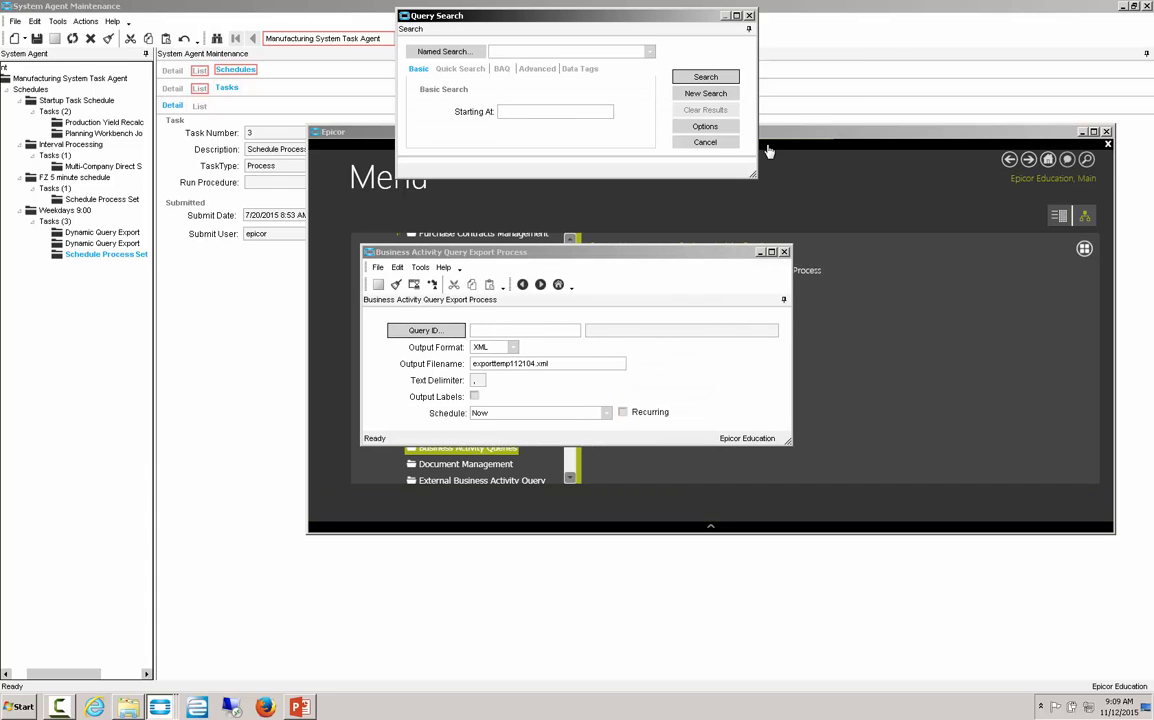
click(704, 79)
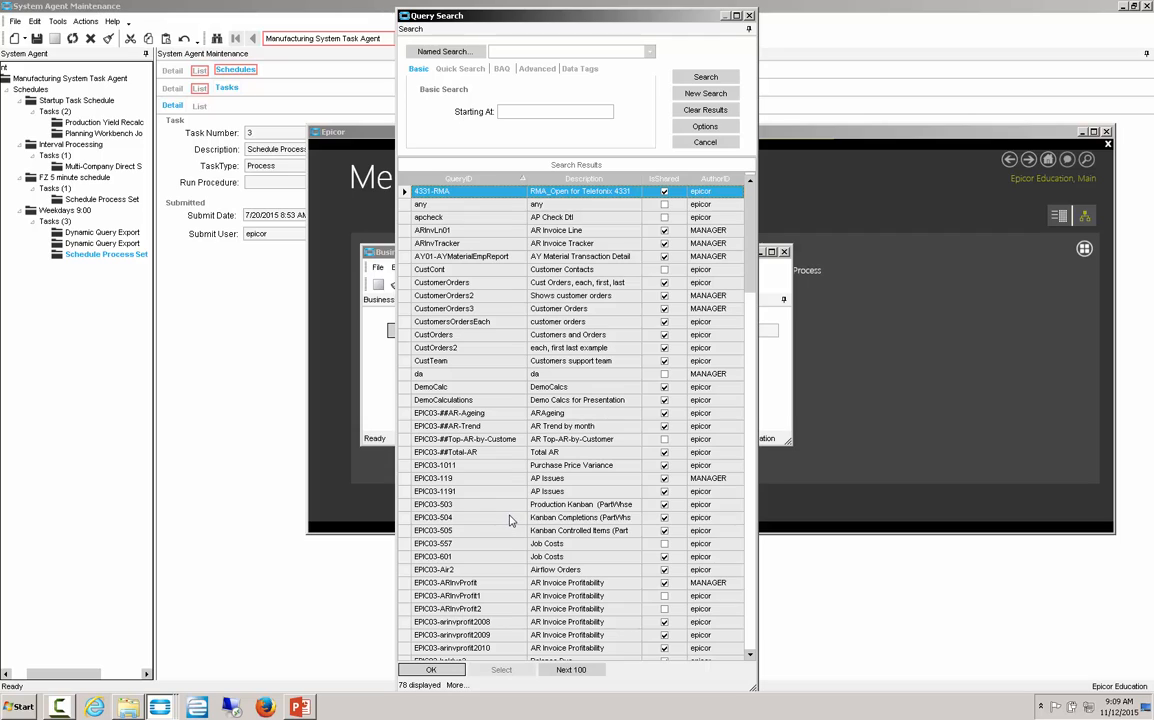
click(750, 531)
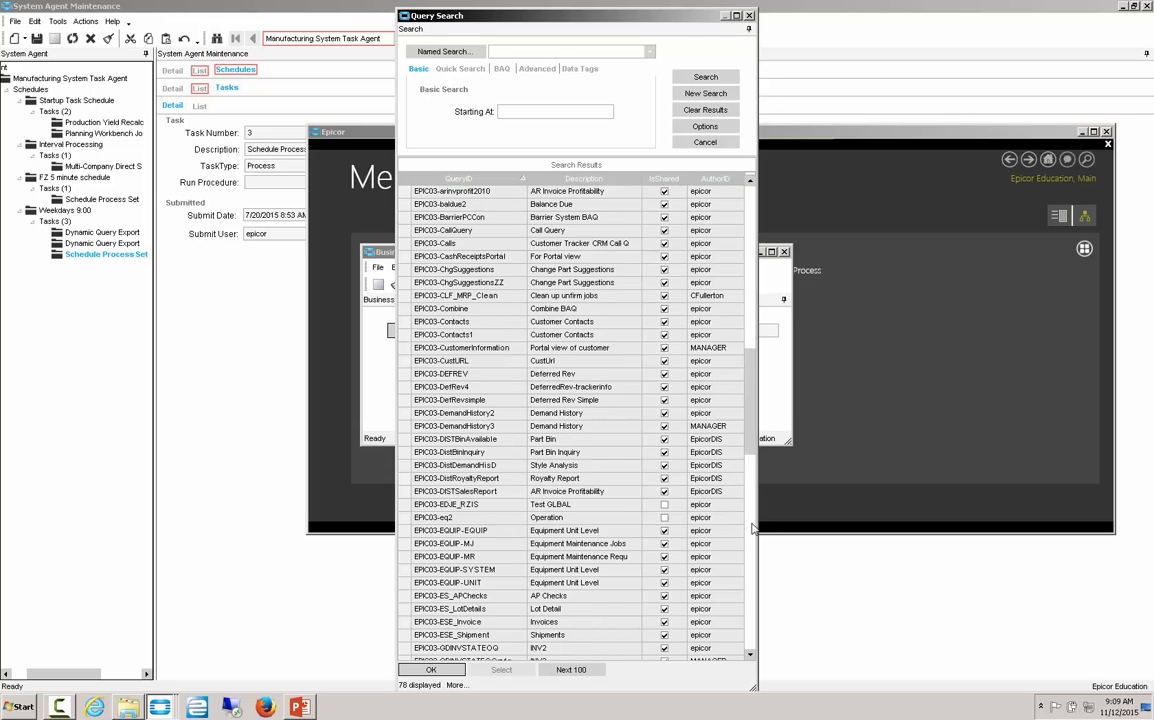
click(750, 531)
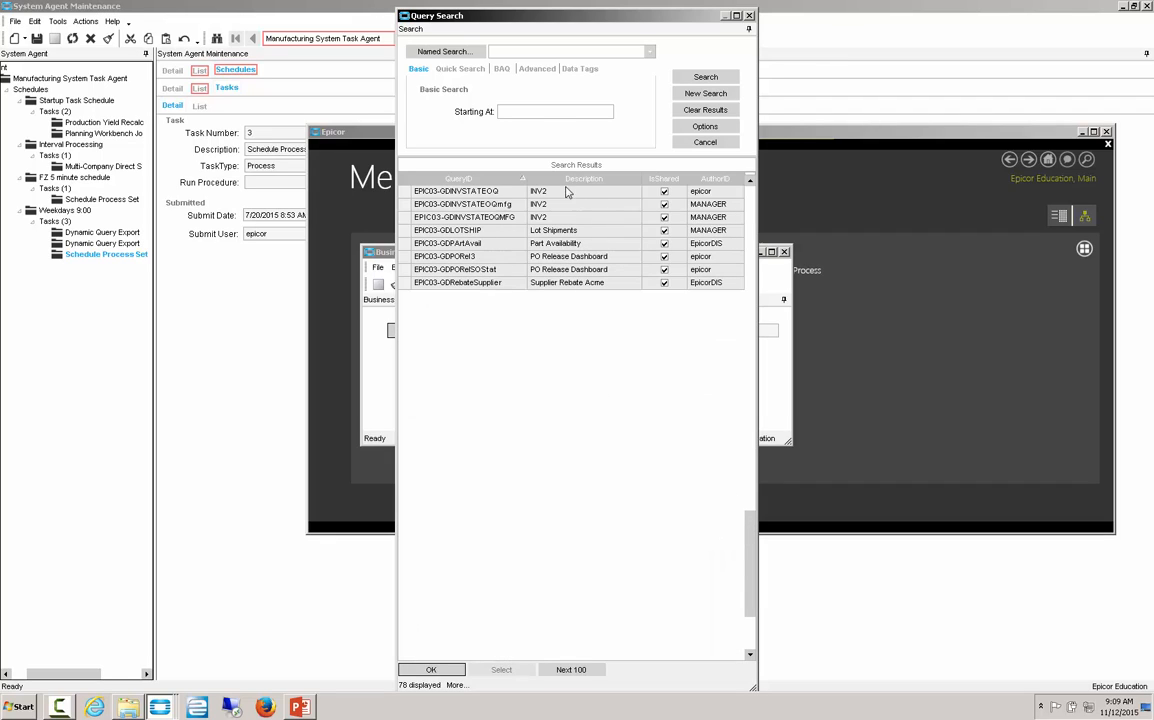
click(541, 113)
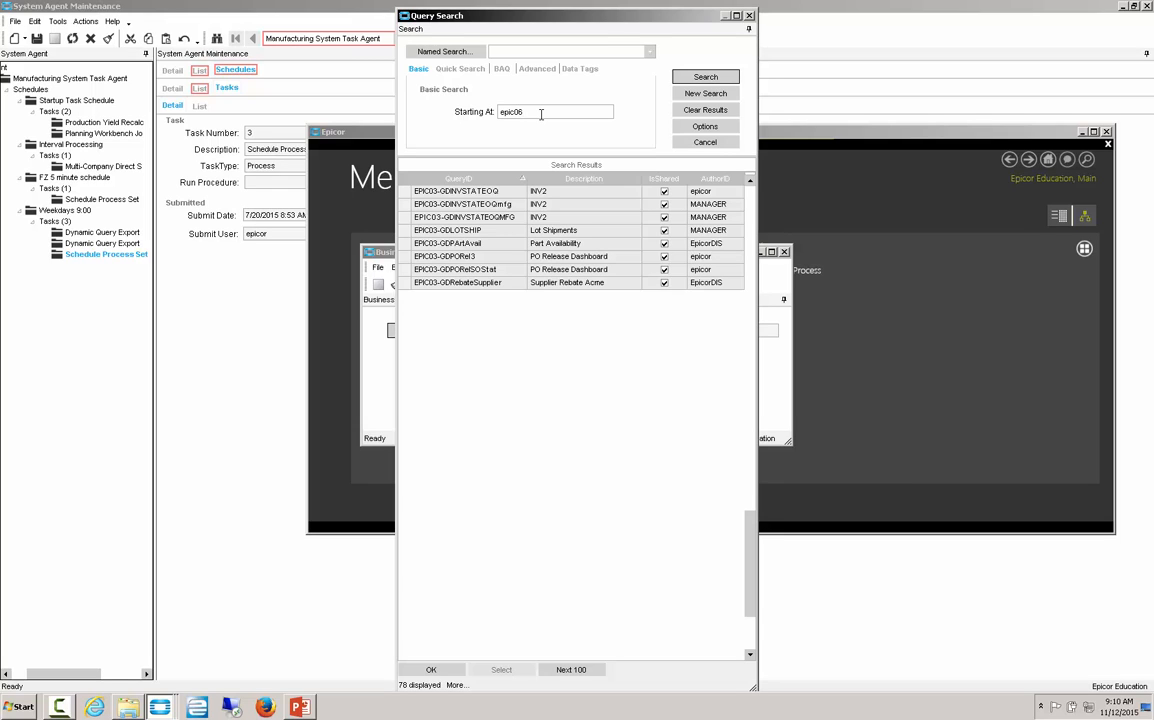
text(epic06)
key(Return)
click(503, 286)
double_click(503, 286)
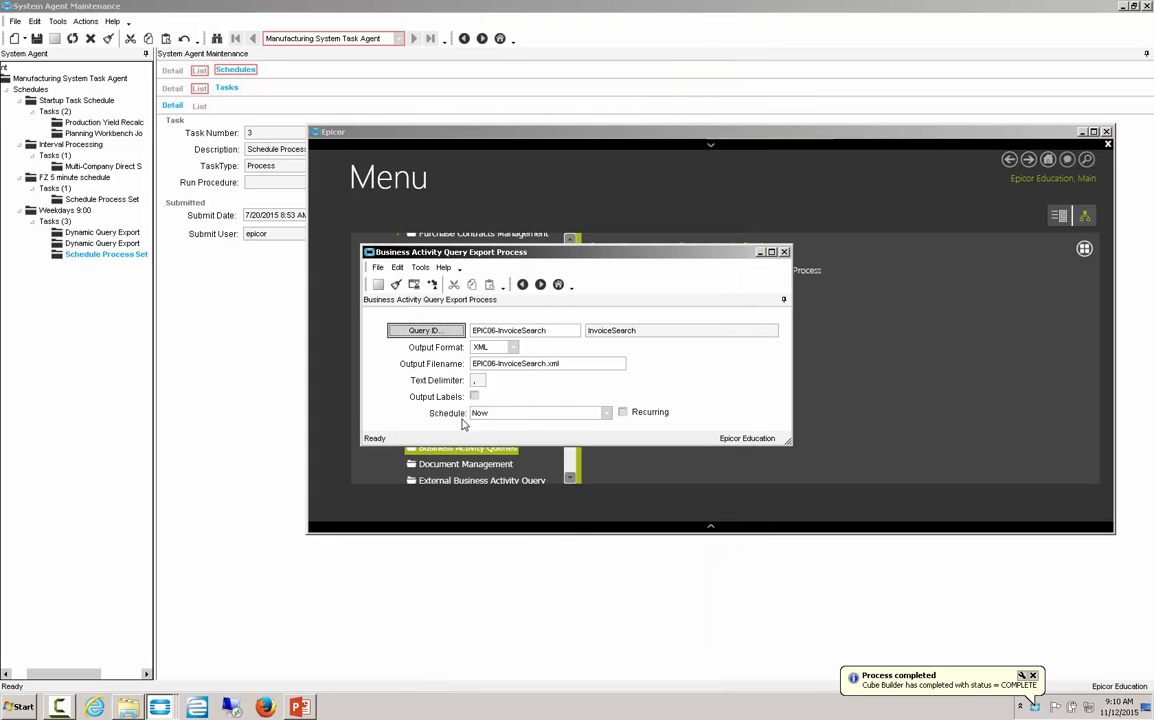
Step: Assign the query export to the Weekdays 9:00 schedule, make it recurring, and submit it
click(607, 413)
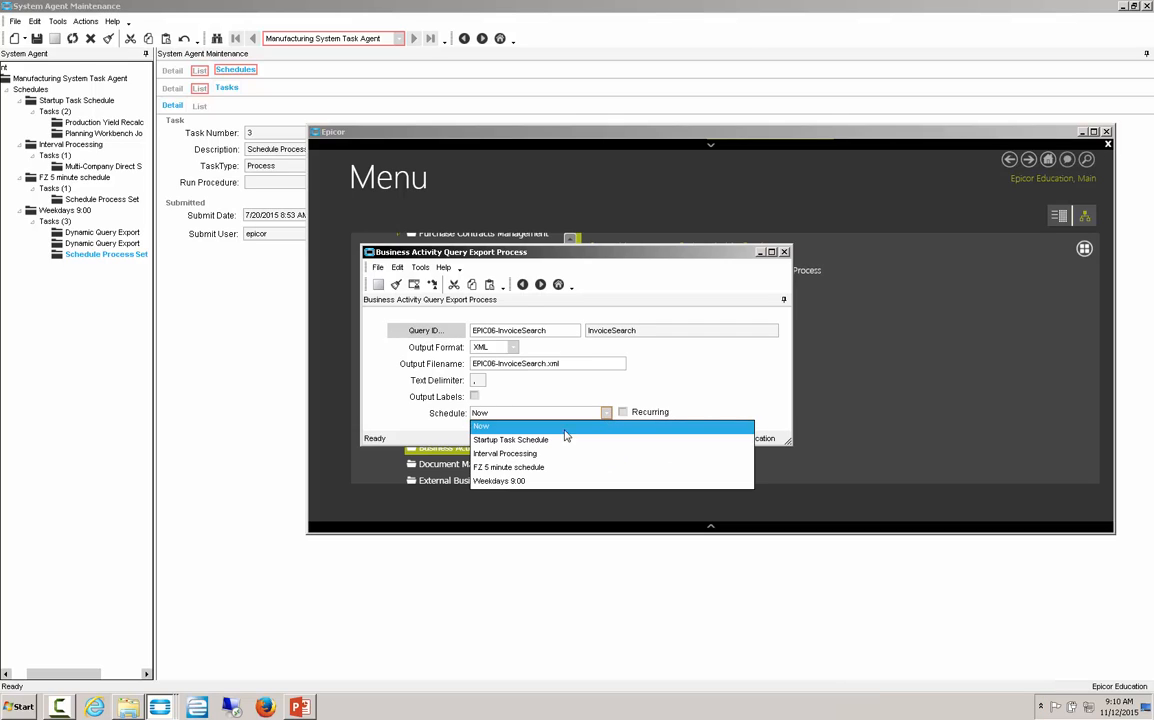
click(505, 481)
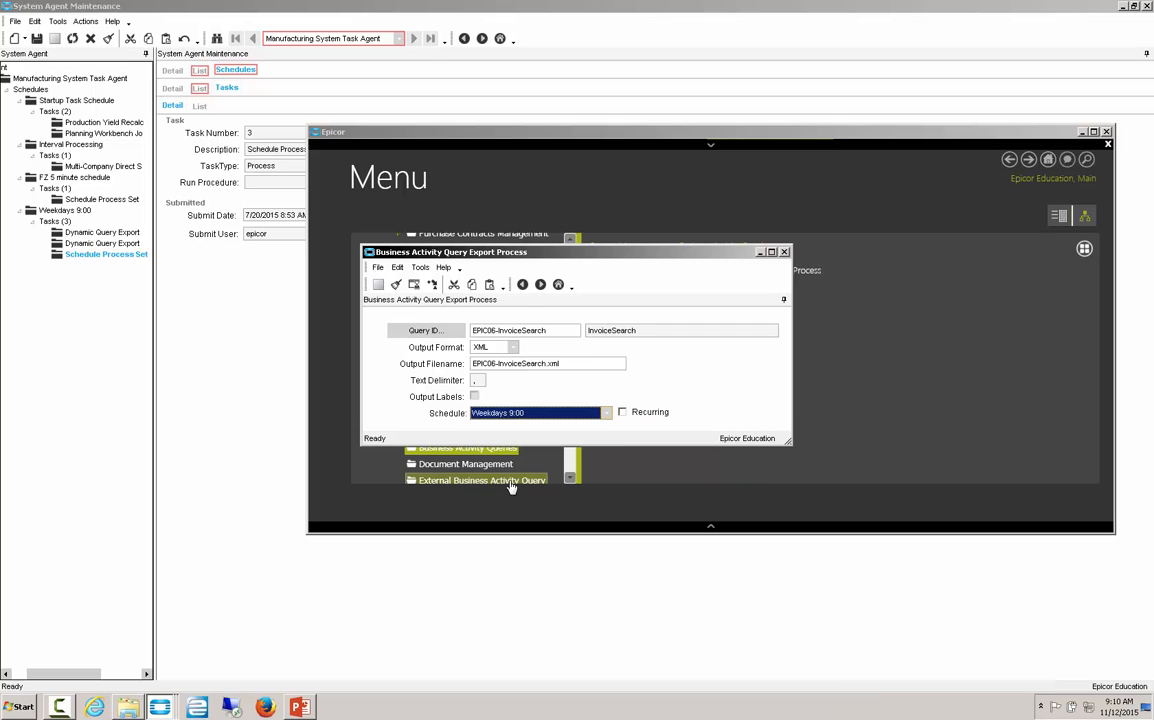
click(624, 413)
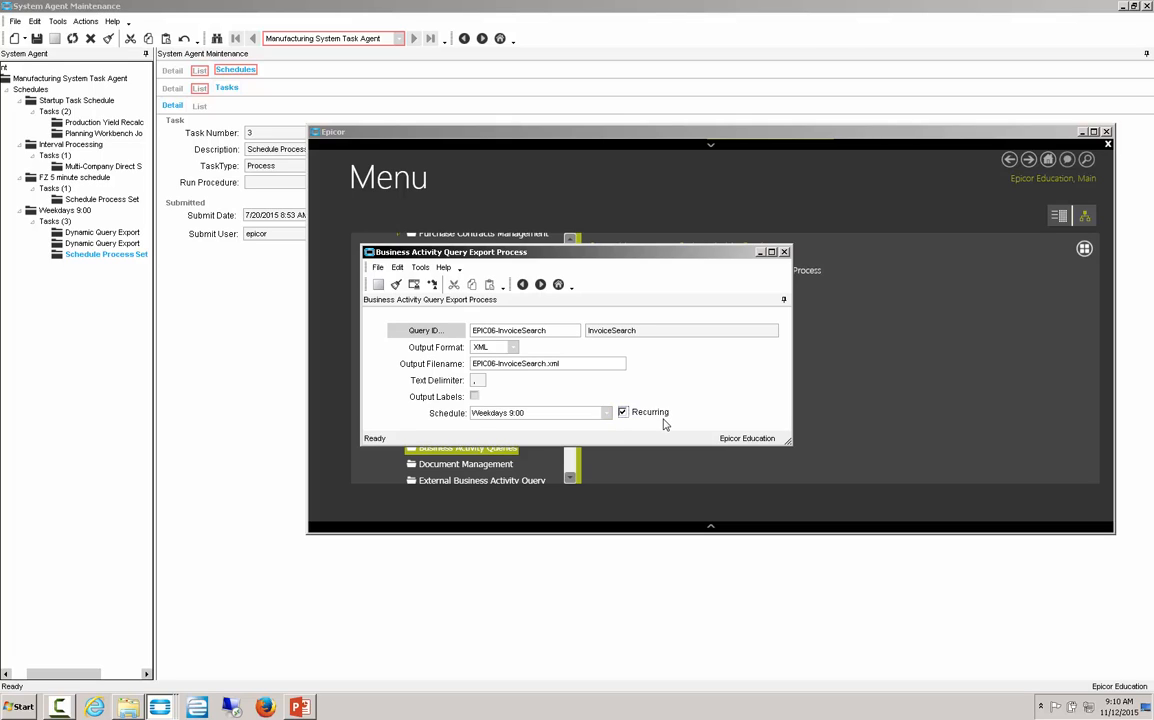
click(432, 285)
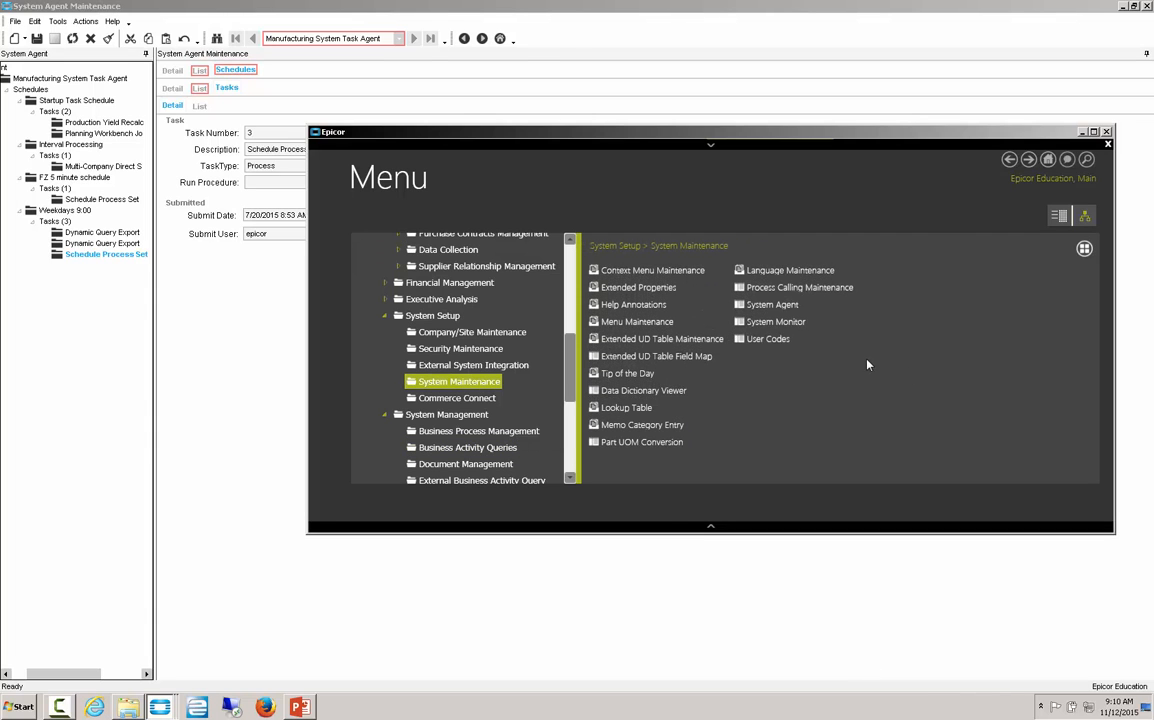
Step: Check the newly submitted Dynamic Query Export in the System Monitor's scheduled tasks, including its submitting user, next run time and schedule
click(776, 322)
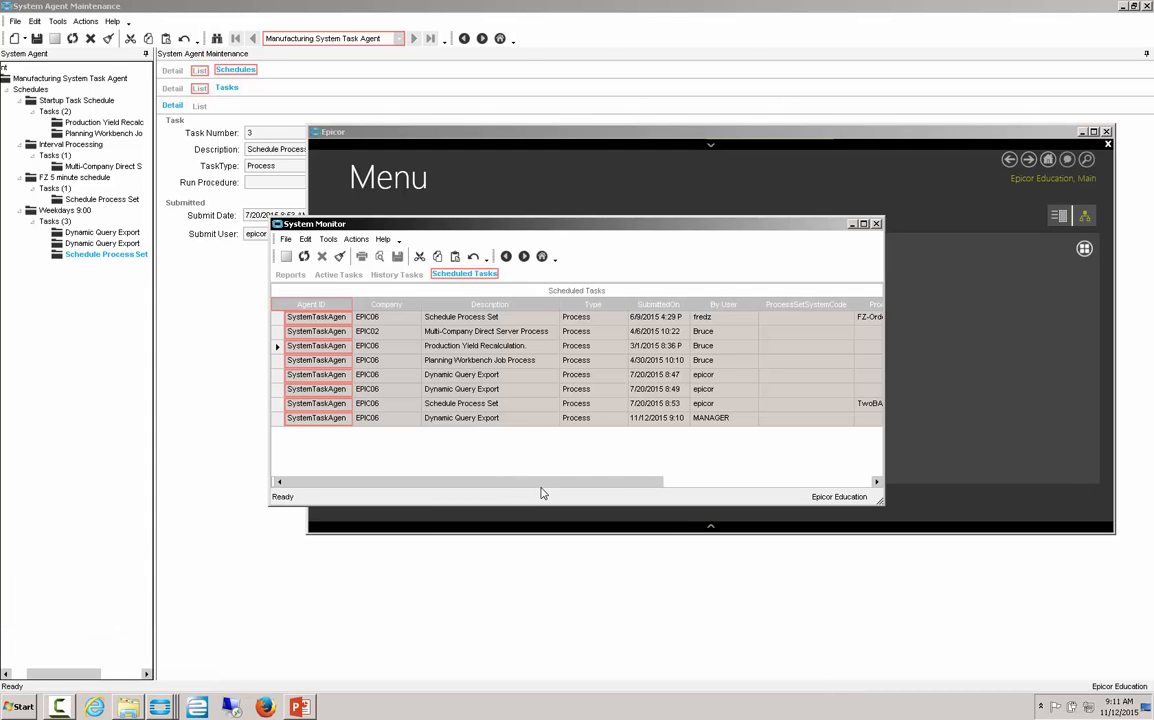
drag(553, 488, 590, 487)
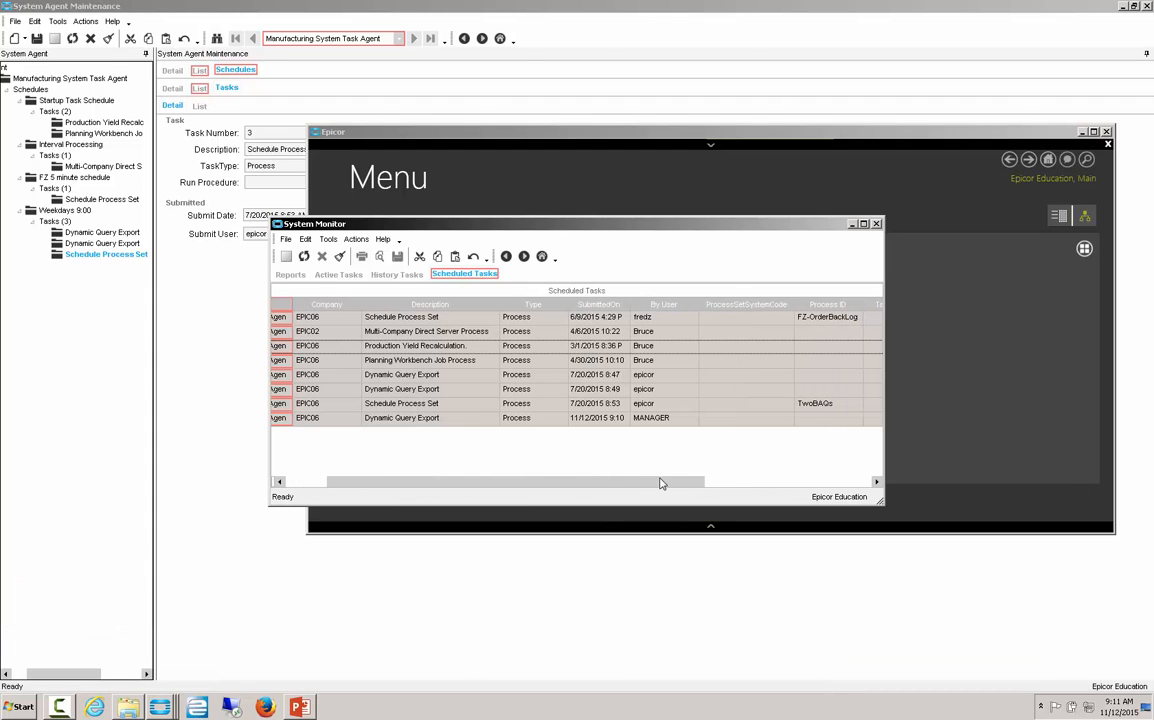
drag(659, 482, 678, 486)
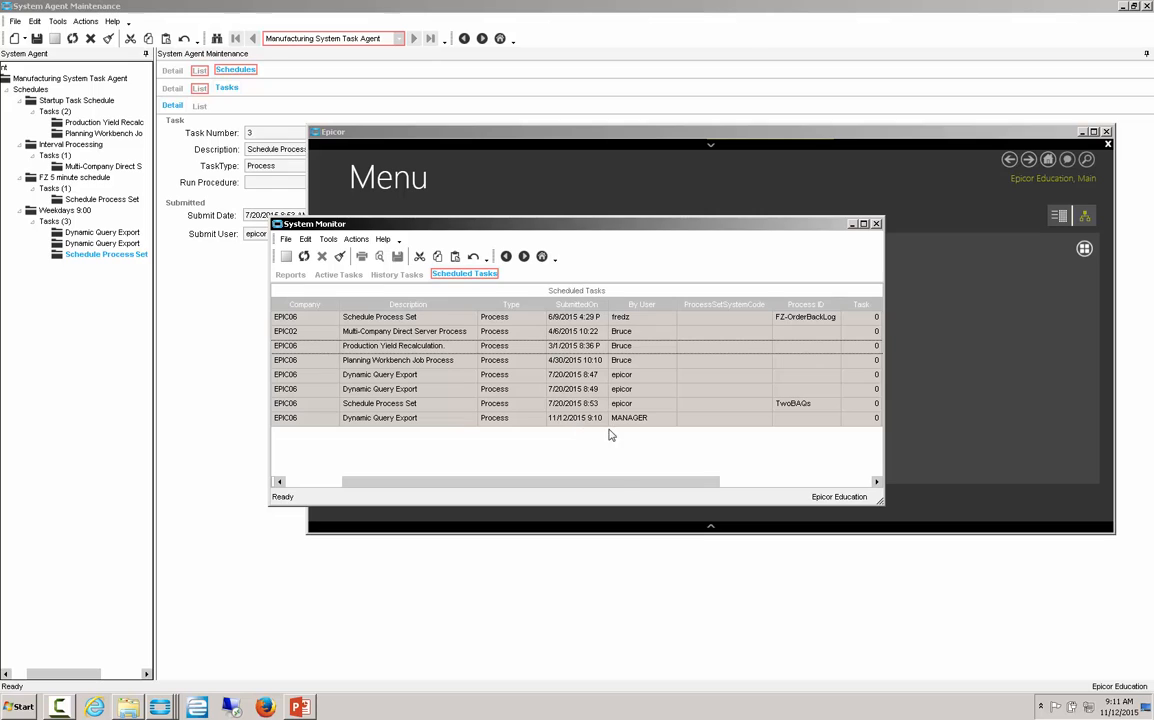
drag(620, 485, 783, 488)
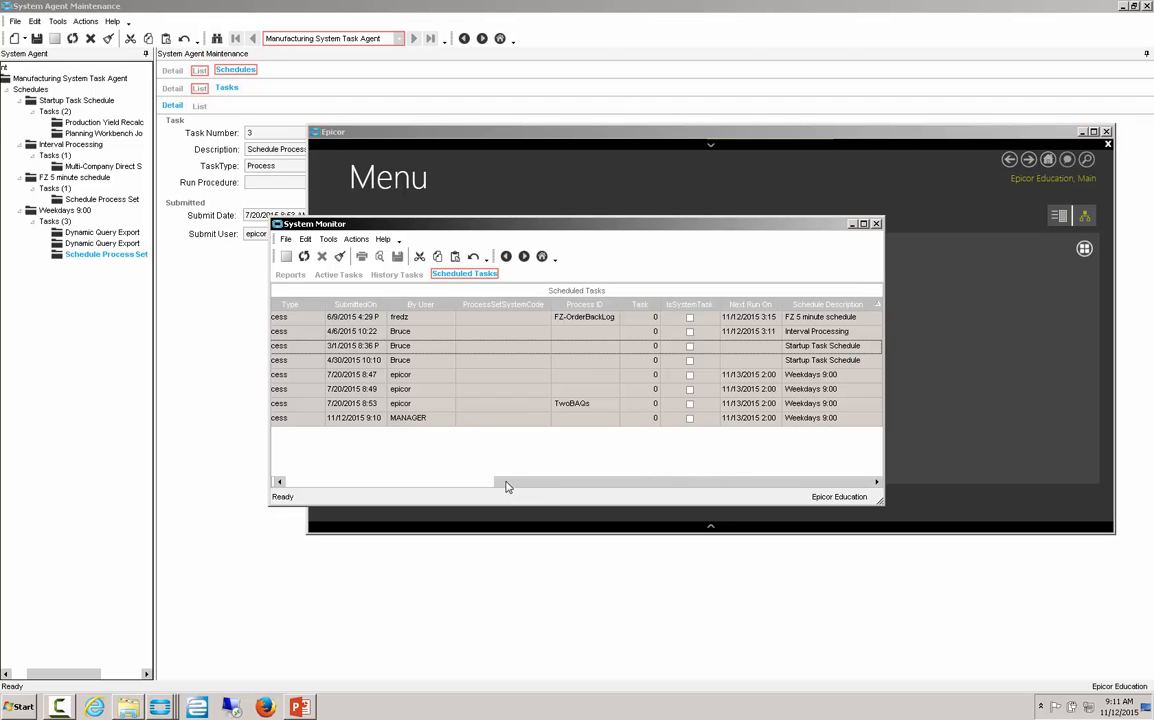
drag(513, 484, 288, 500)
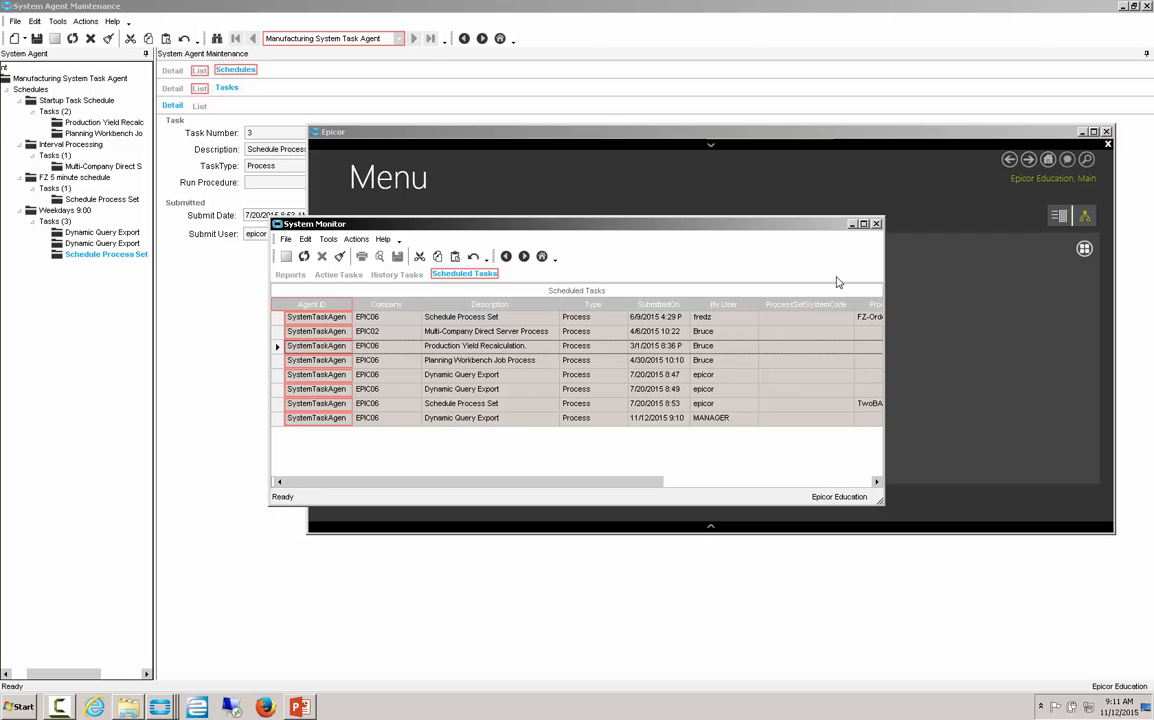
click(852, 225)
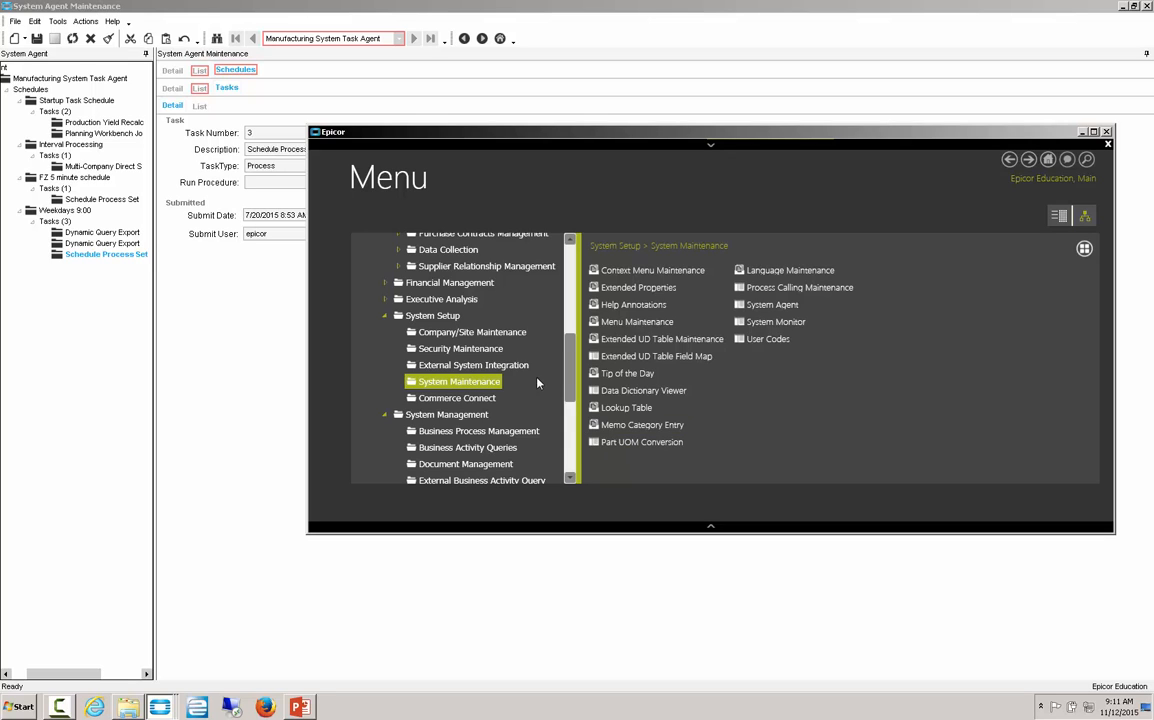
Step: Open the BAQ Export Process under Business Activity Queries and choose EPIC06-PartBin from a query search starting at Epic06
click(467, 447)
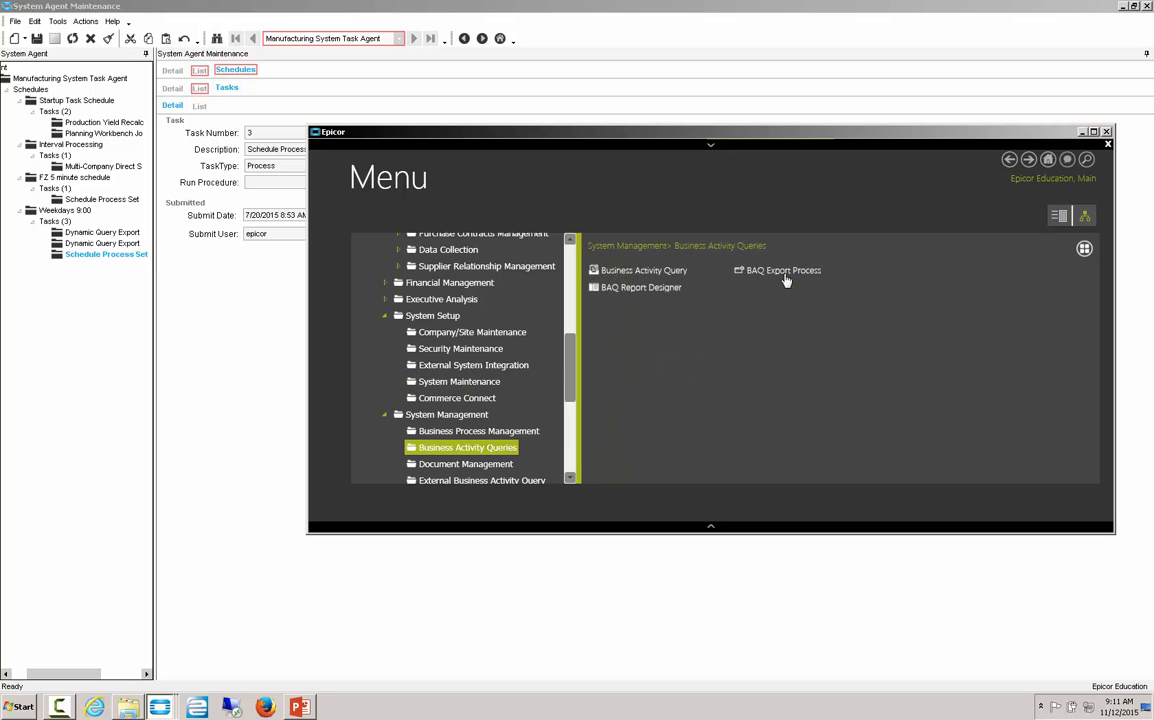
click(745, 272)
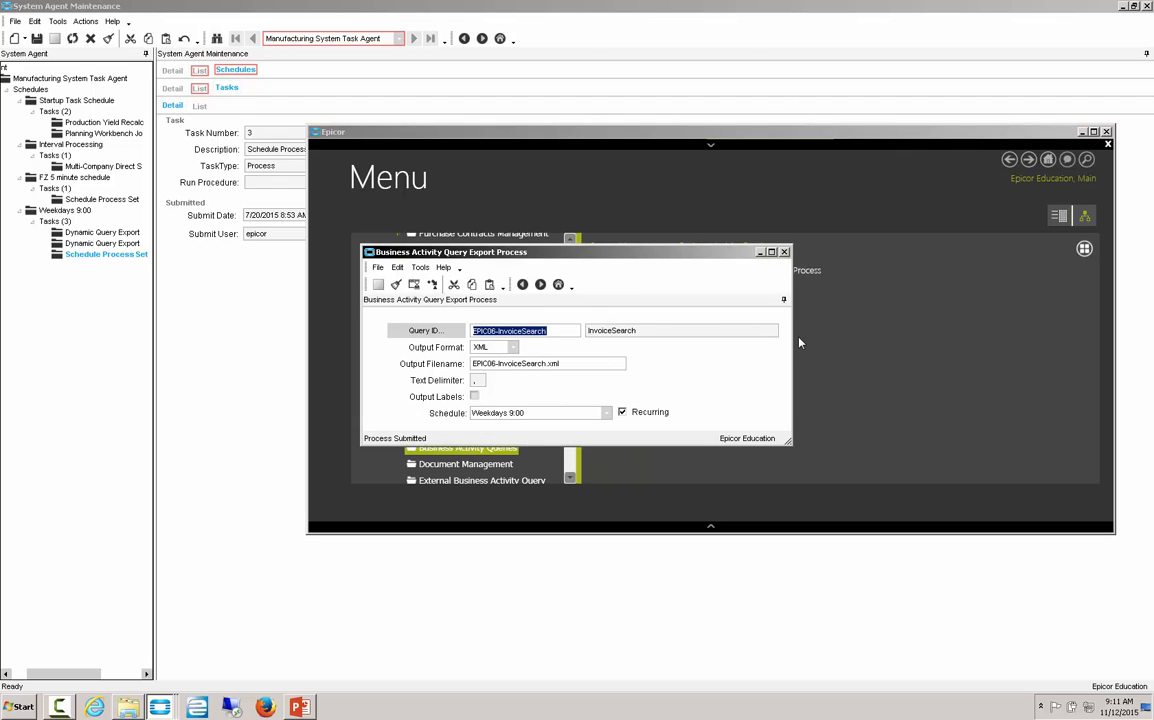
click(443, 334)
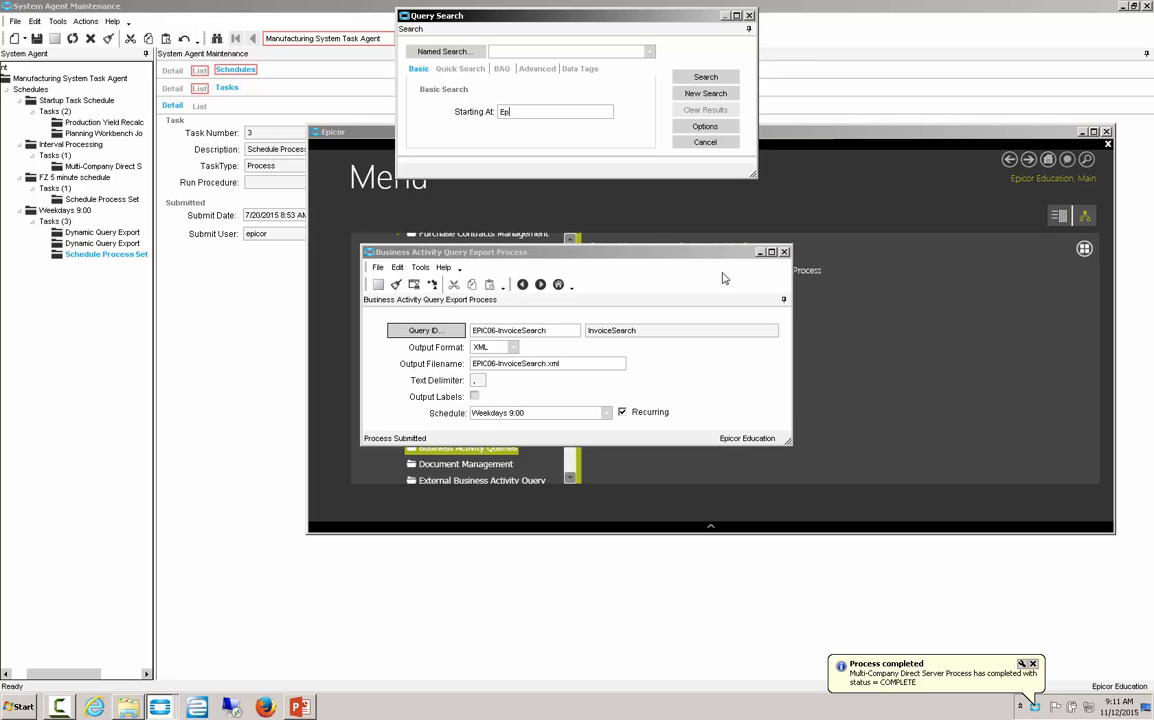
text(Epoco)
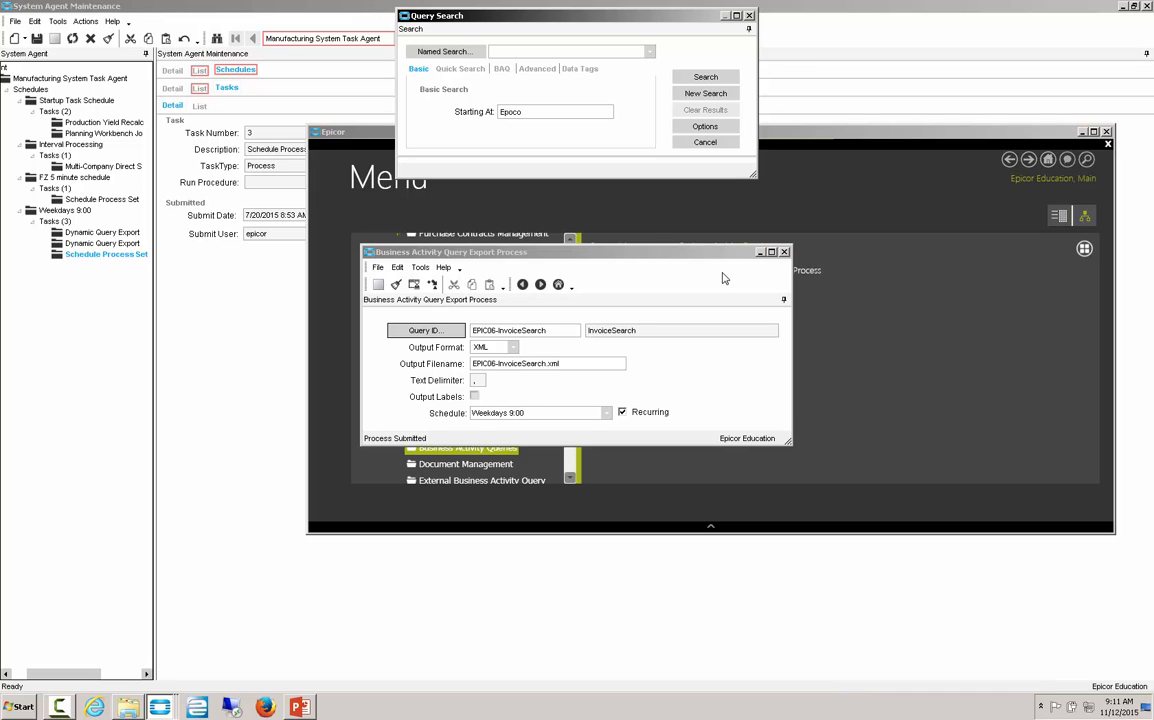
text(r06)
key(Return)
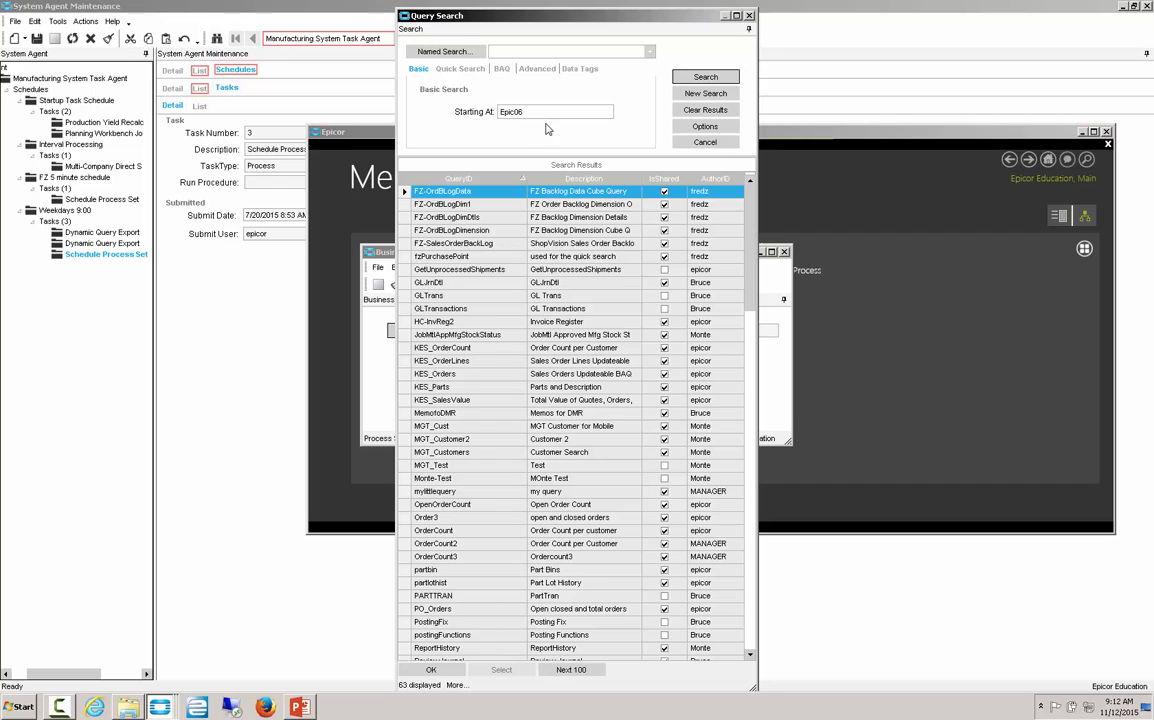
click(705, 77)
click(440, 360)
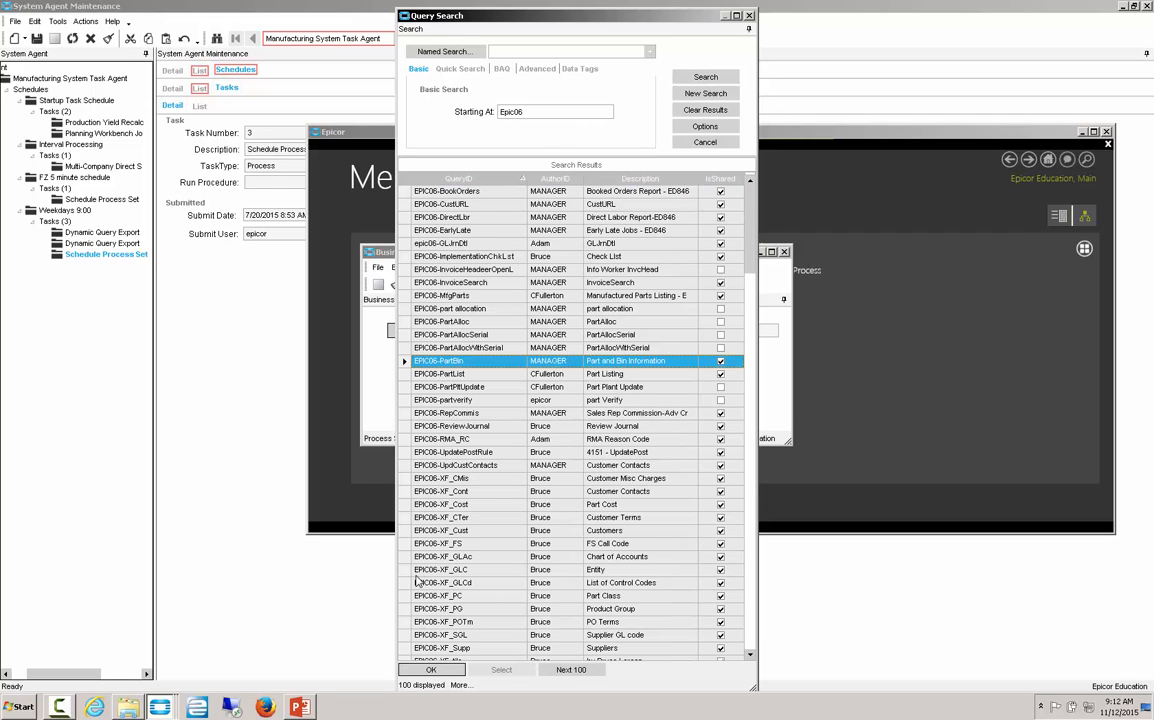
click(429, 669)
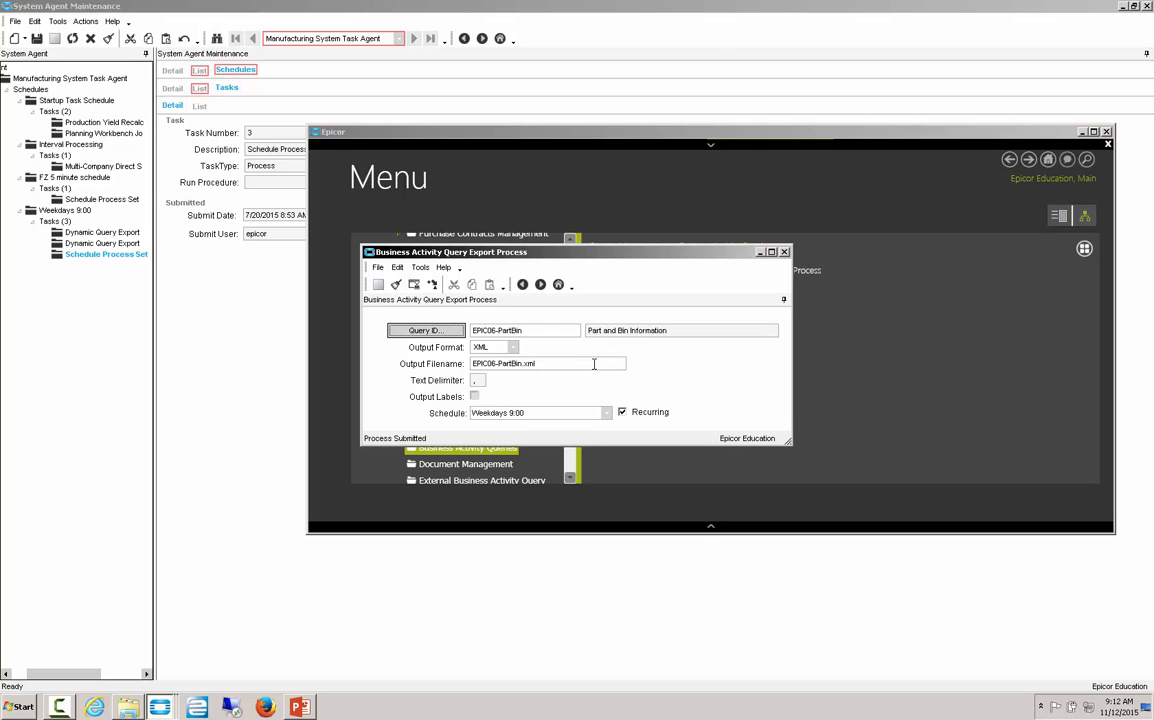
Step: Set the schedule of the EPIC06-PartBin query export to Now
click(606, 413)
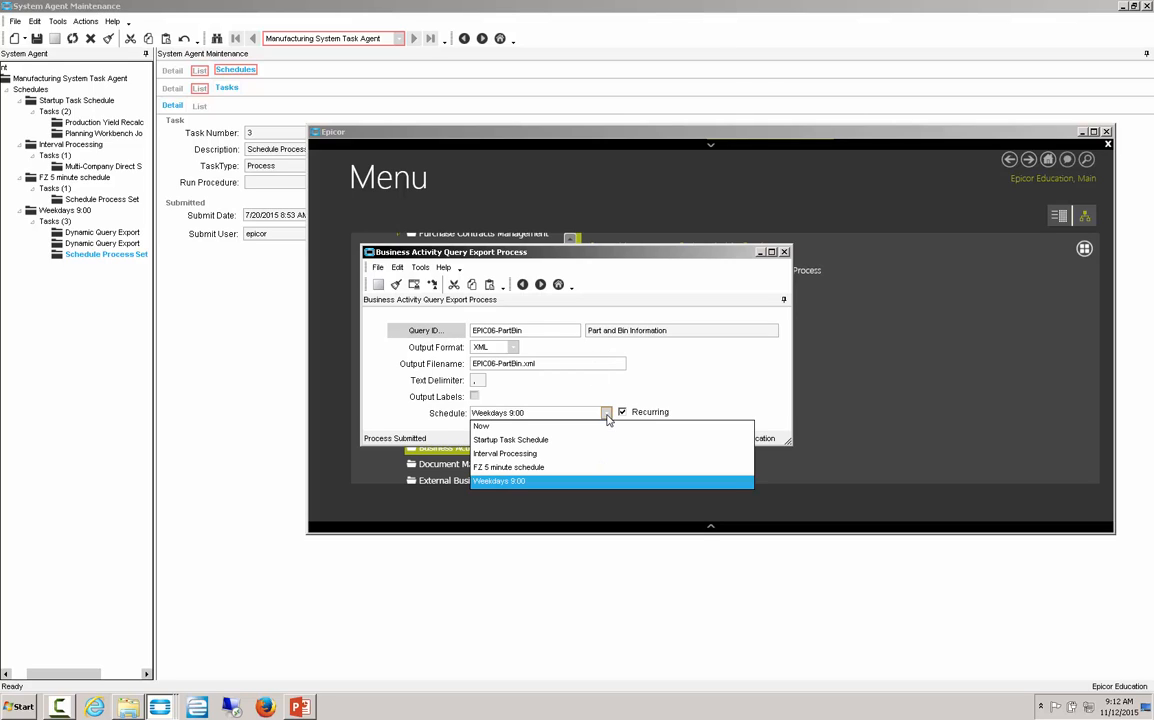
click(549, 429)
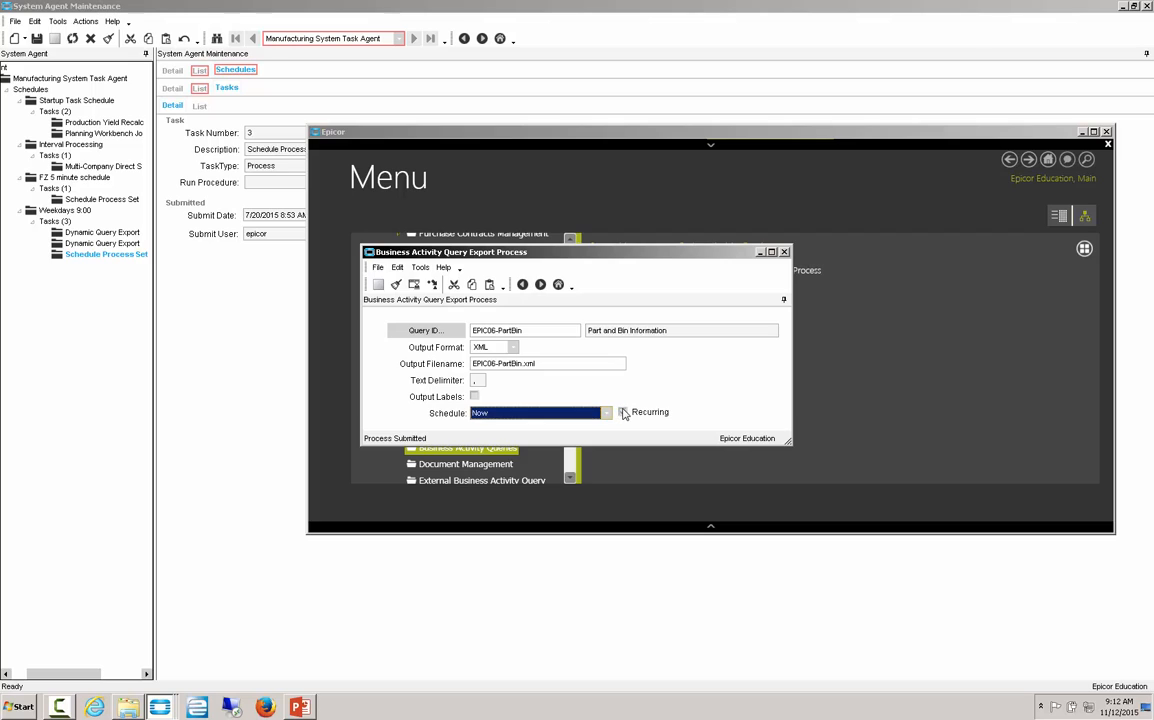
click(606, 414)
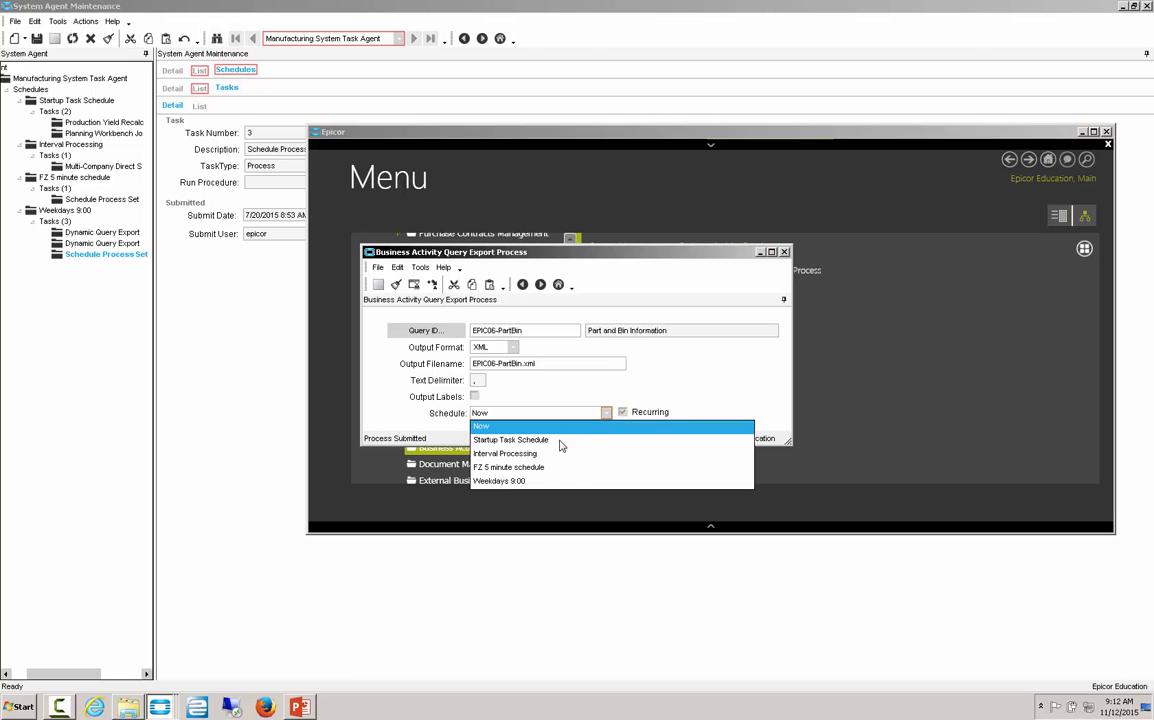
click(561, 440)
click(606, 413)
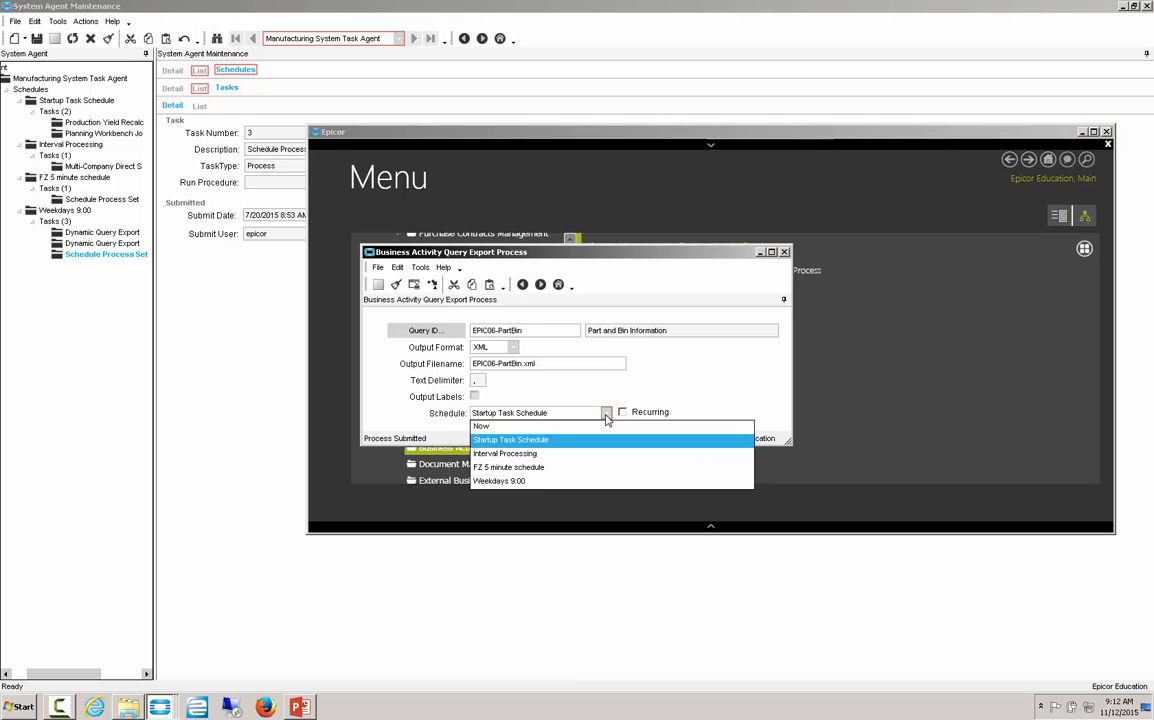
click(549, 429)
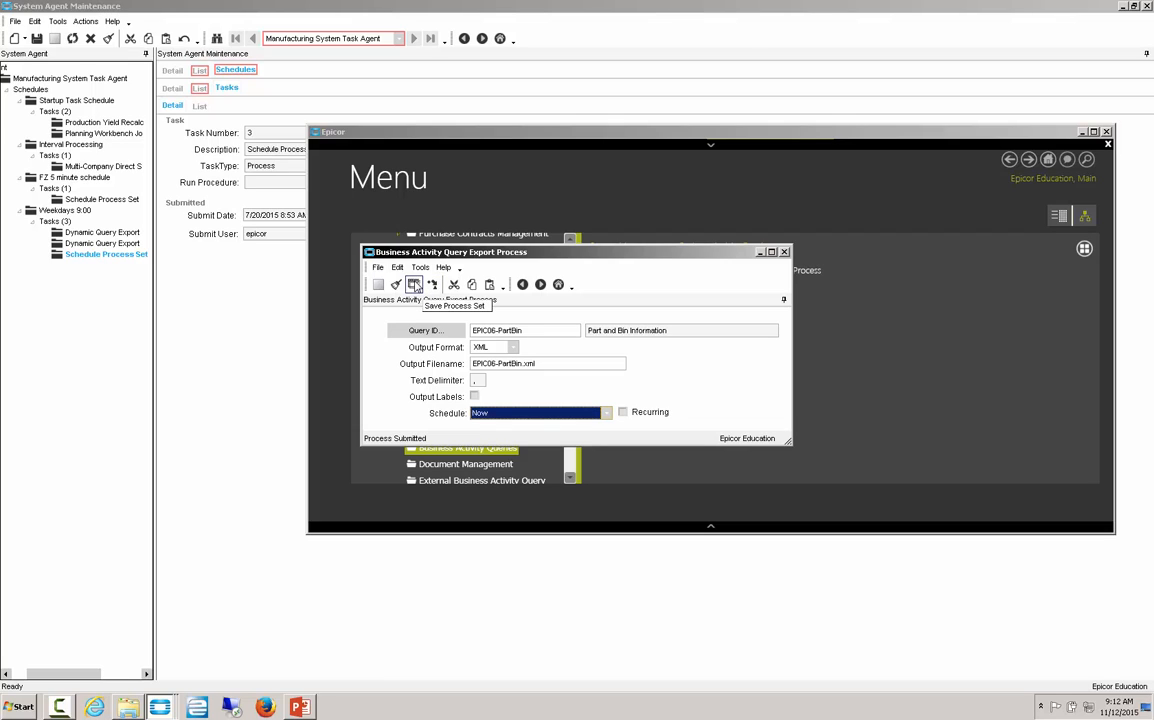
Step: Save the query export to the FZ Sales Order Backlog Status process set and close the export form
click(414, 286)
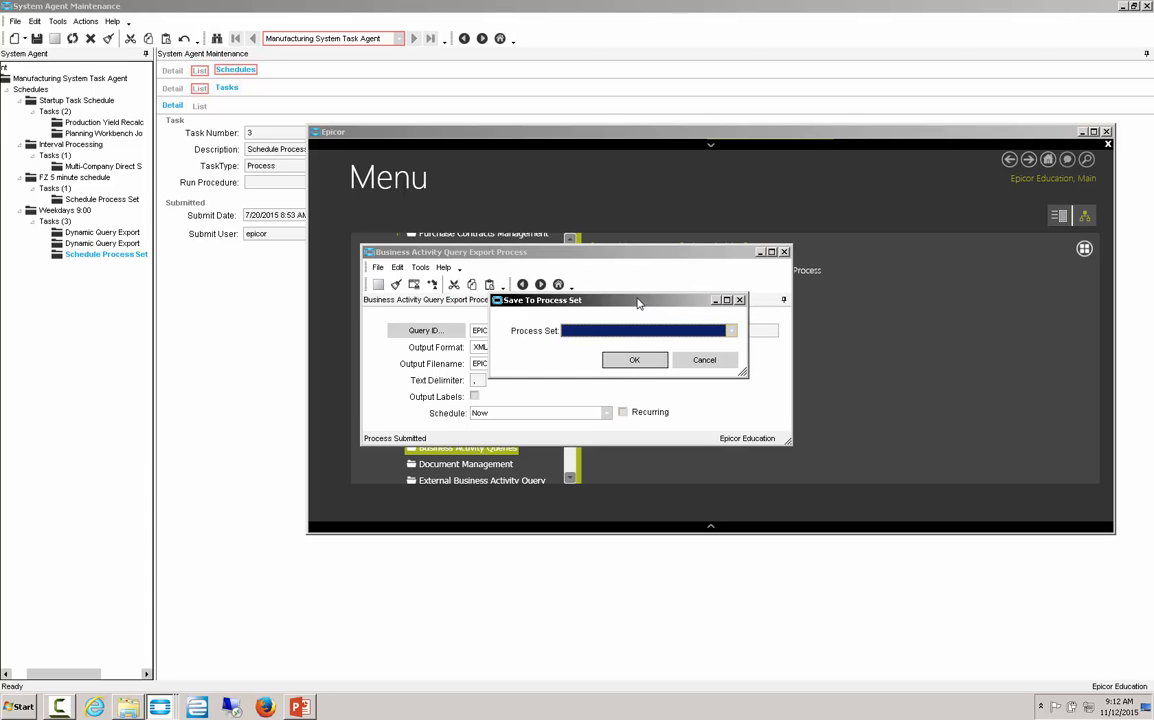
click(768, 325)
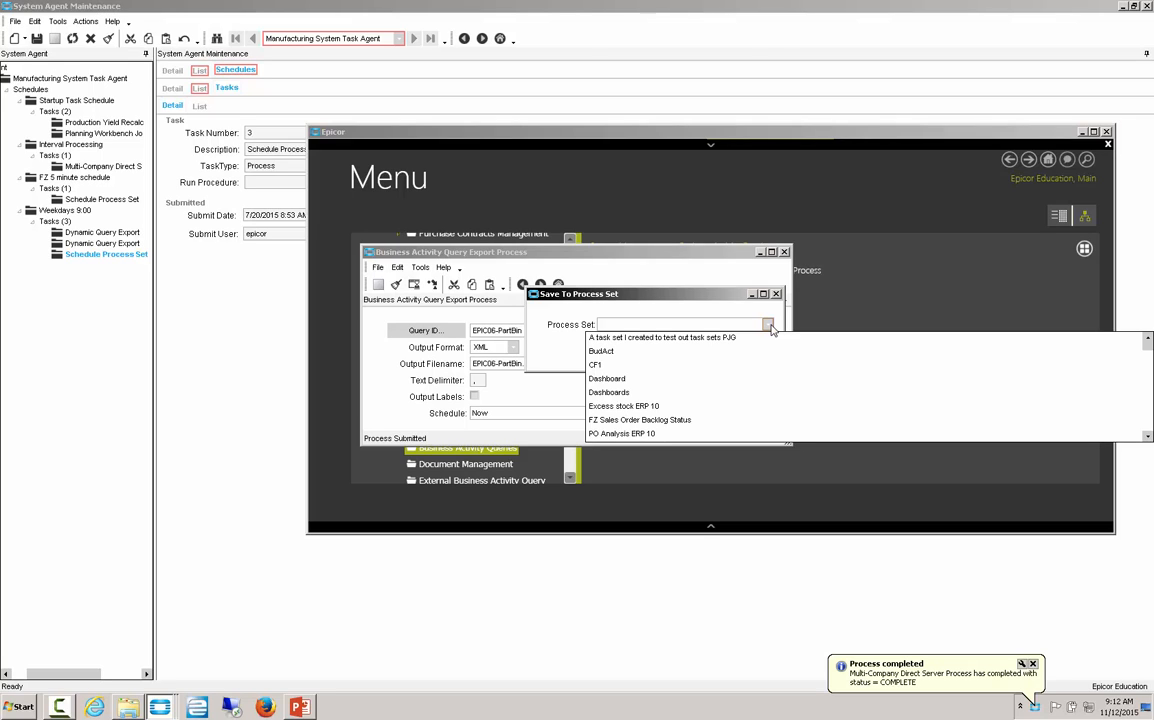
click(645, 420)
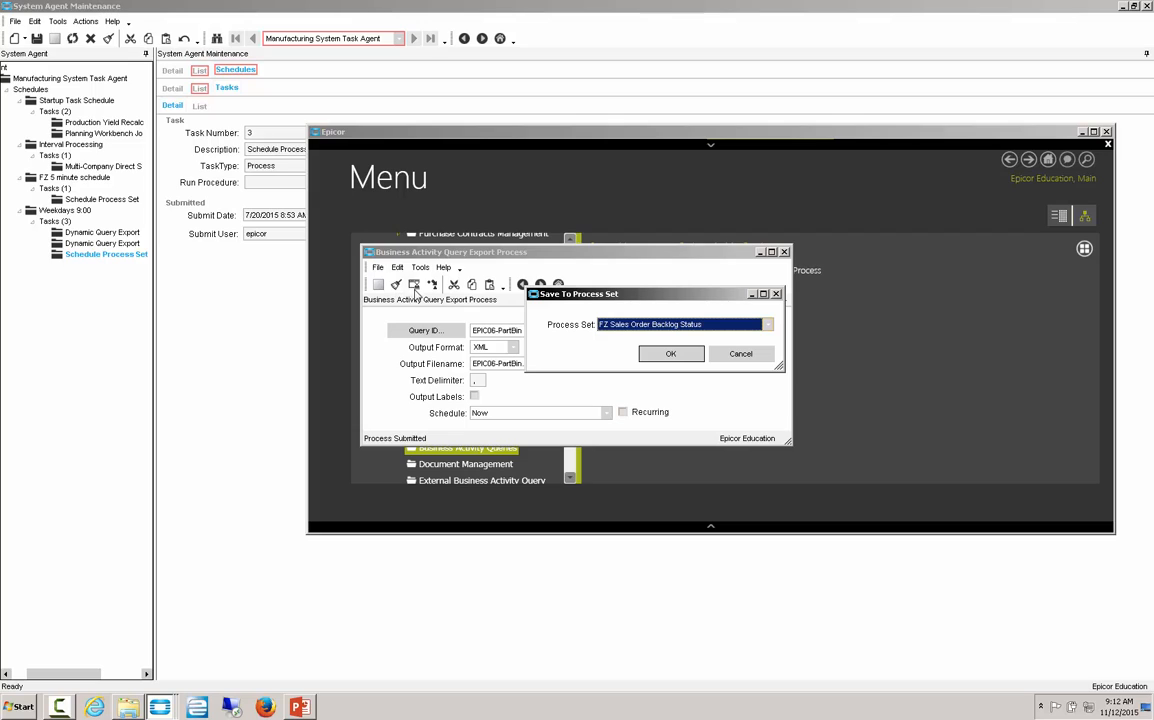
click(670, 355)
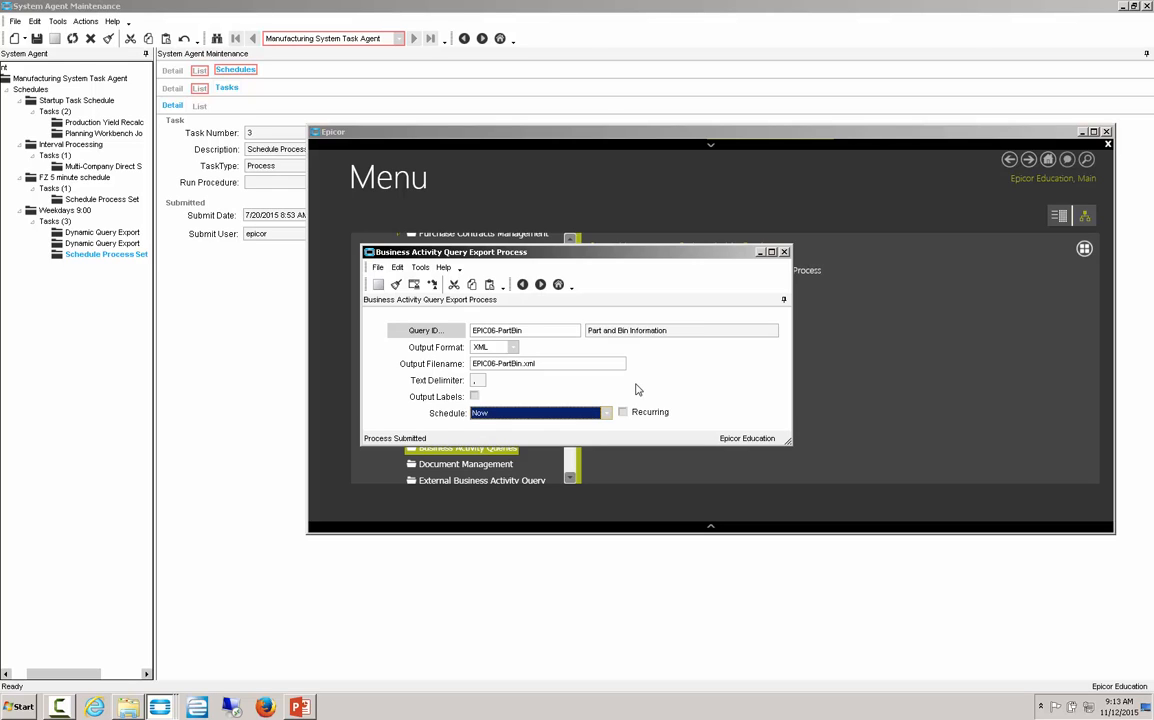
click(785, 253)
Step: Check the tasks of the FZ-OrderBackLog process set in Process Set Maintenance, including the Dynamic Query Export, and close the form
click(445, 476)
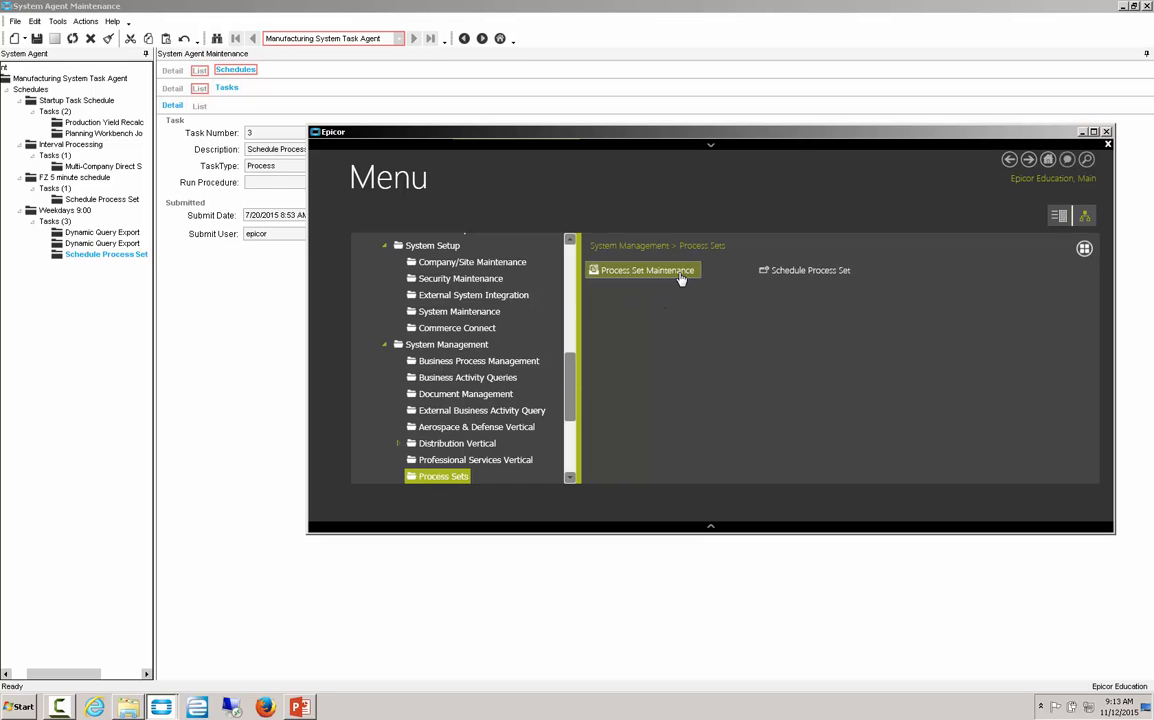
click(680, 279)
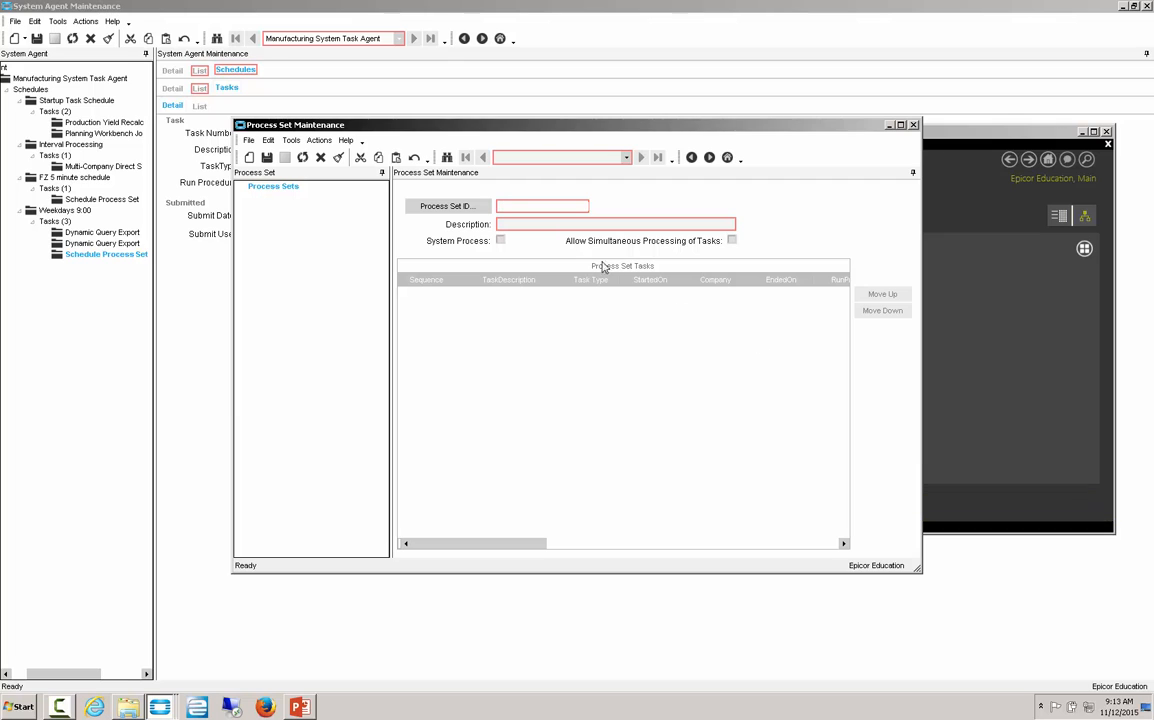
click(455, 206)
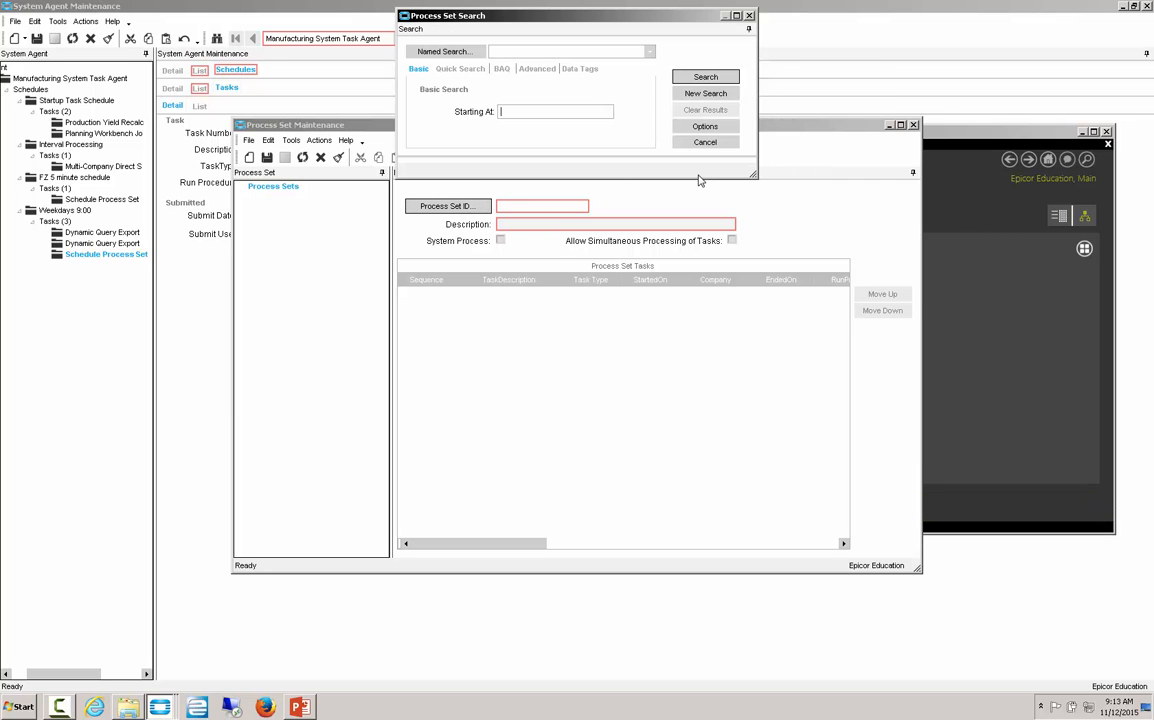
click(700, 78)
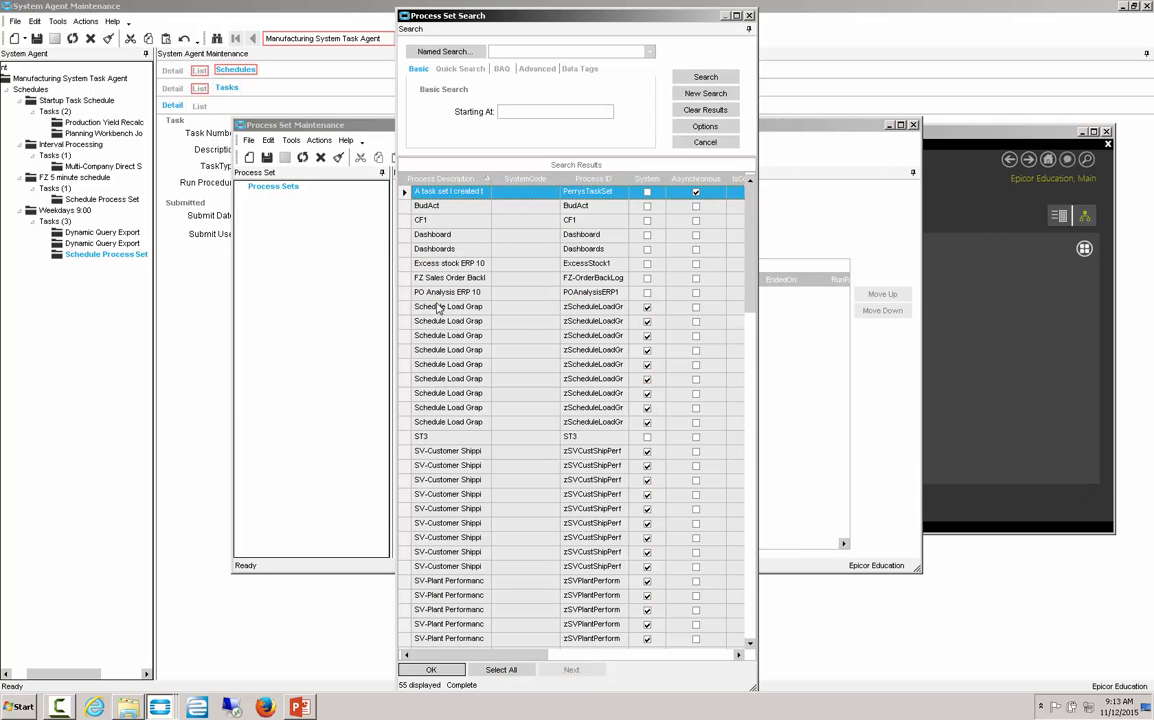
double_click(436, 280)
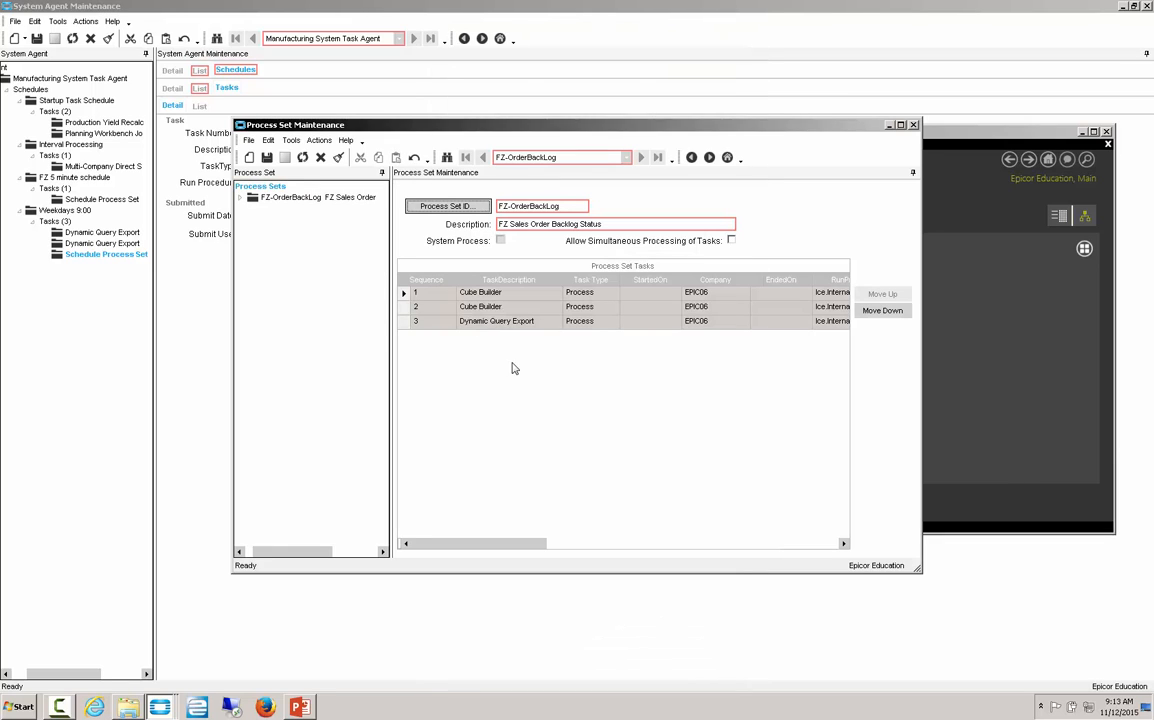
click(404, 321)
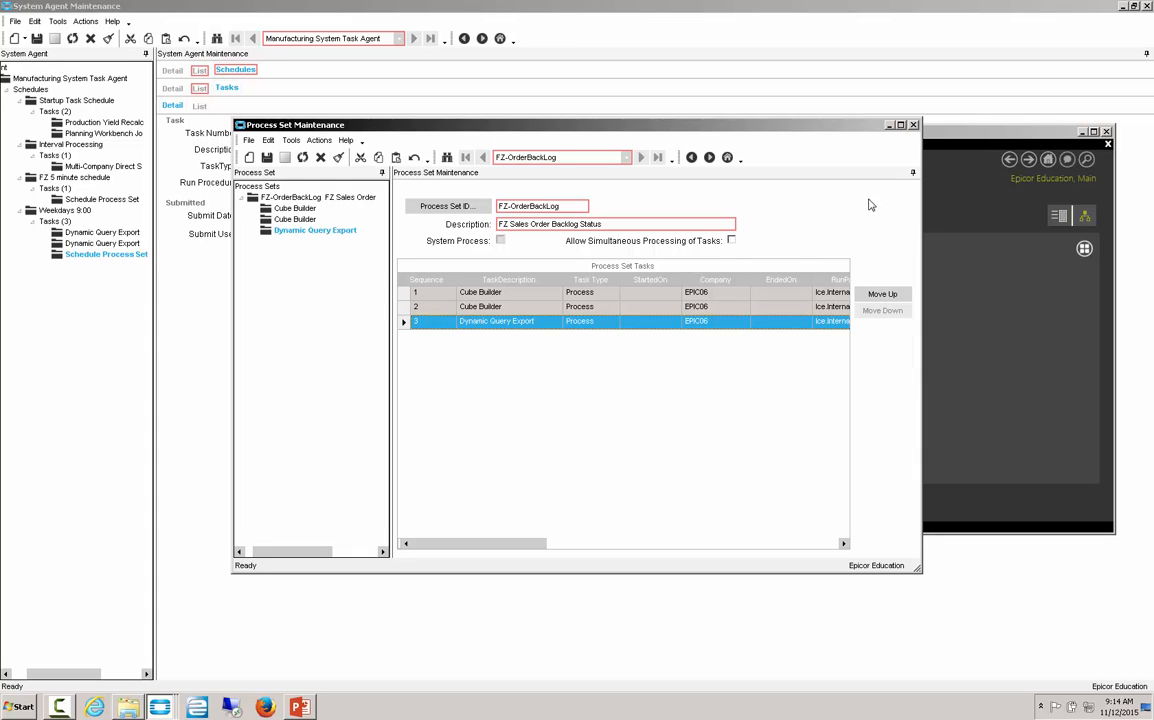
click(913, 125)
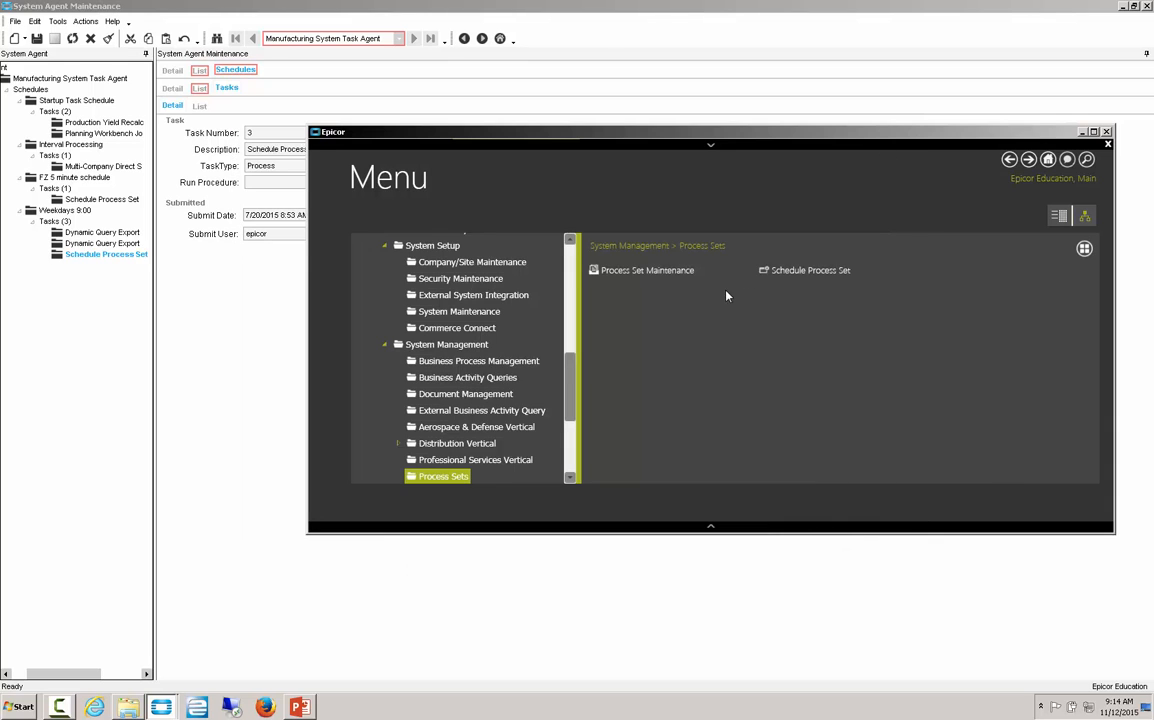
Step: Review the schedule options for the FZ-OrderBackLog process set in Schedule Process Set, closing the form without submitting
click(804, 273)
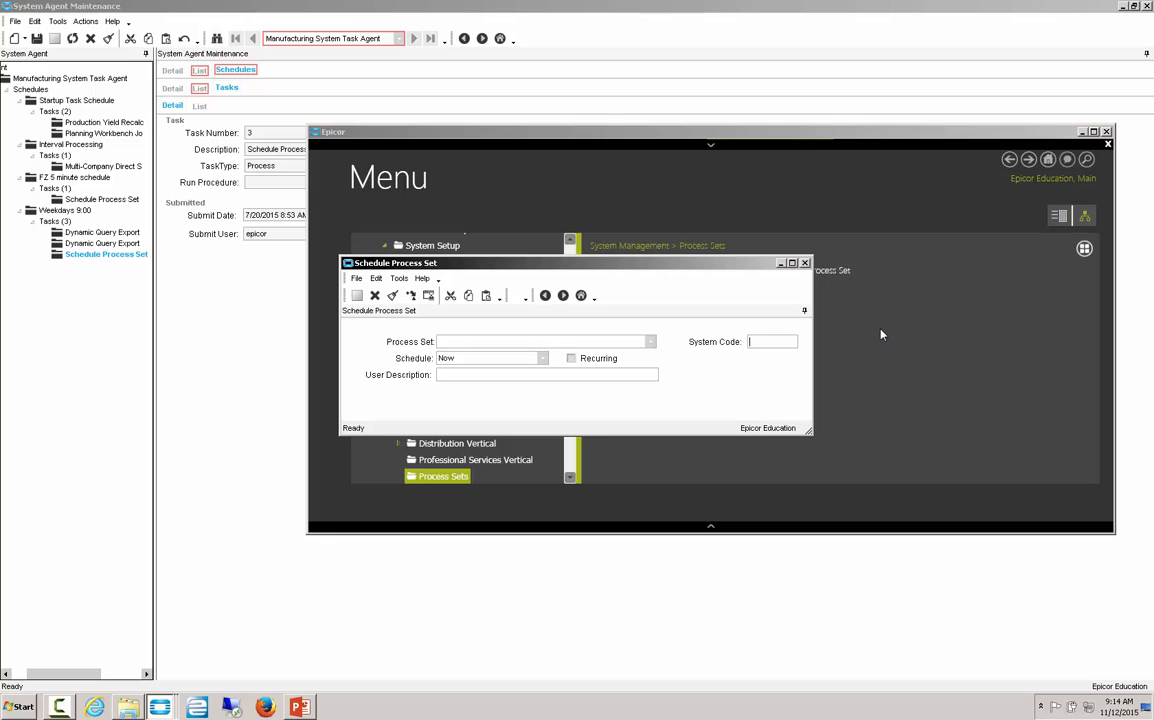
click(650, 342)
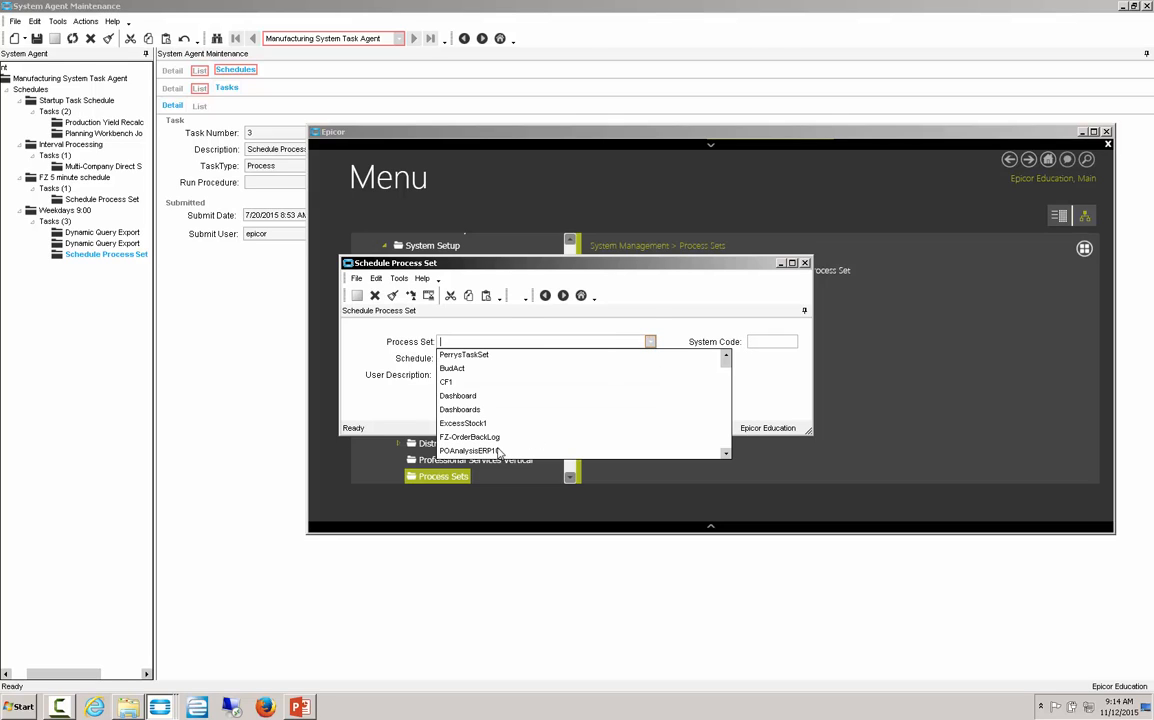
click(469, 437)
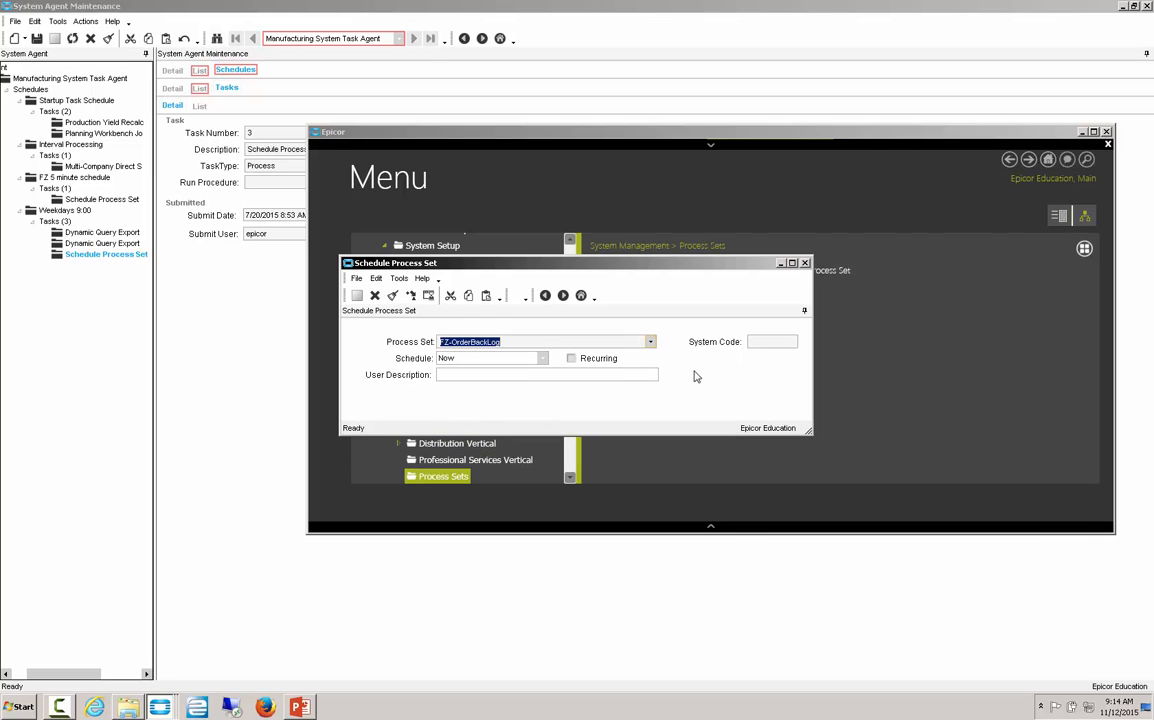
click(541, 359)
click(541, 359)
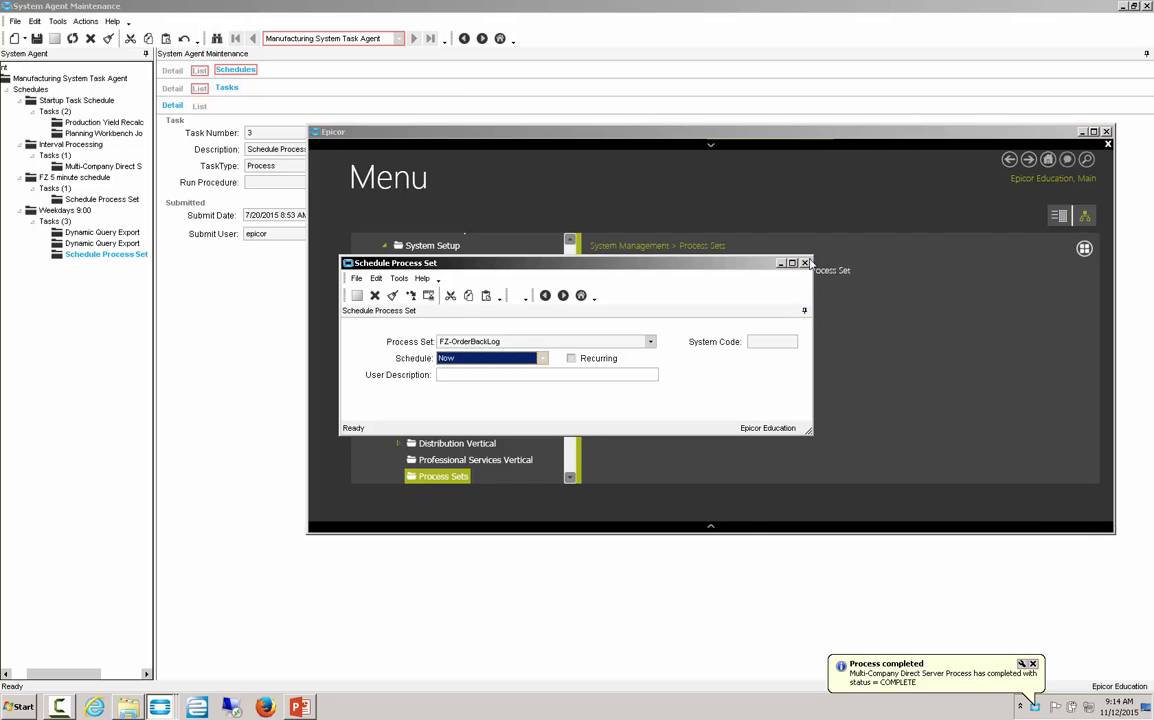
click(805, 263)
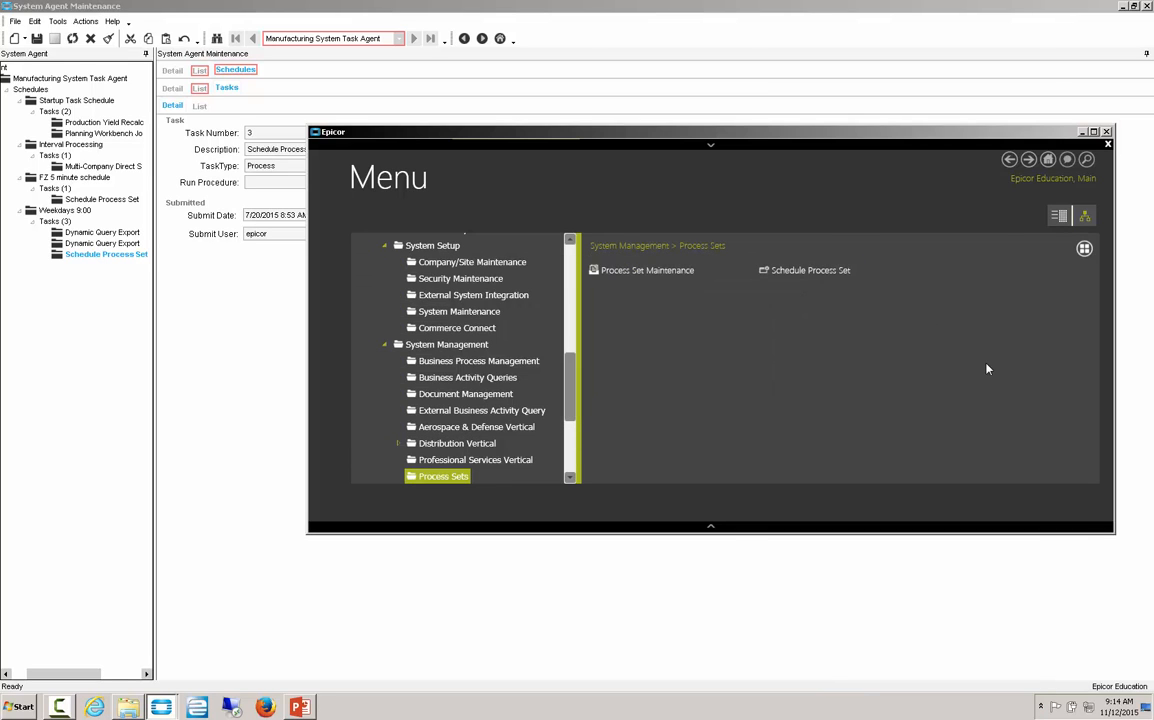